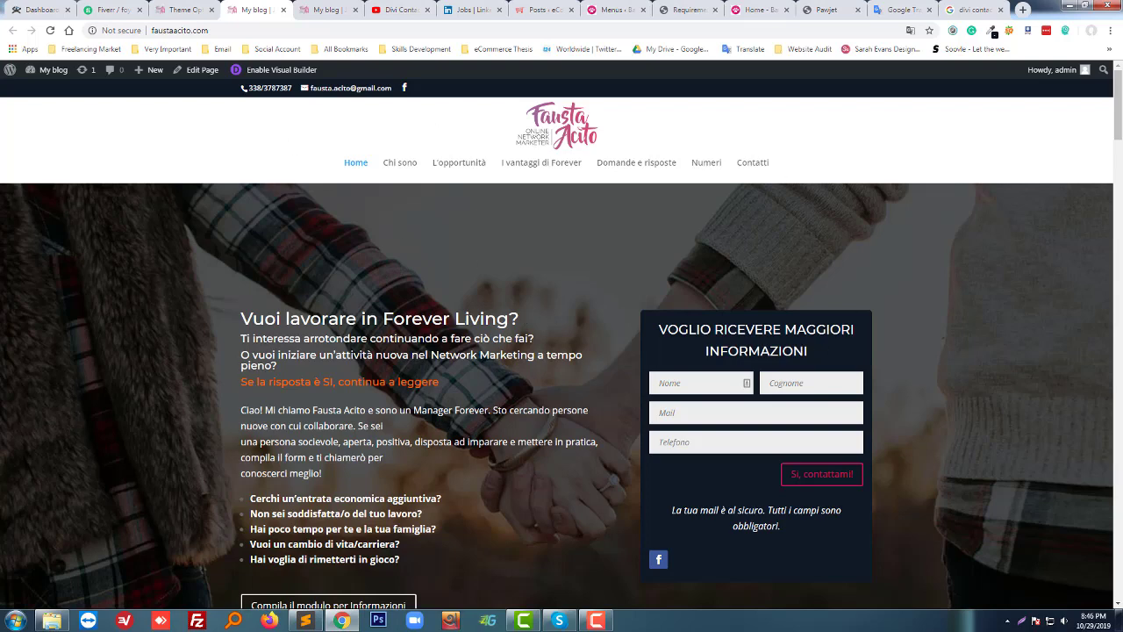
In the Visual Builder, open the contact form's settings and expand Email to the empty Message Pattern.
scroll(362, 404, down, 1)
scroll(373, 389, up, 1)
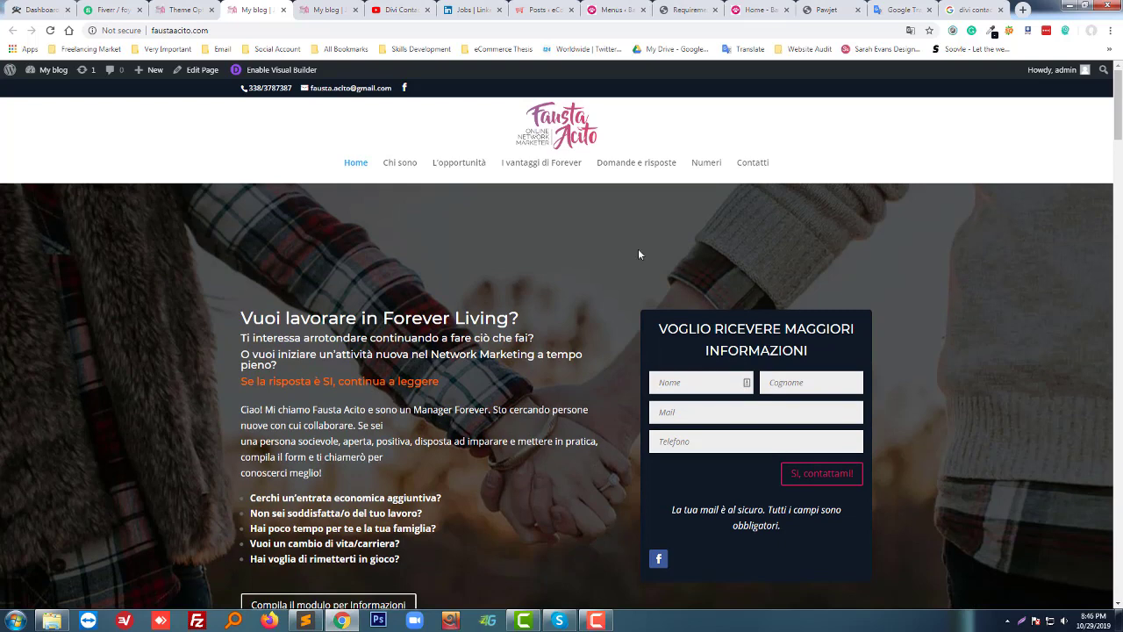
click(326, 9)
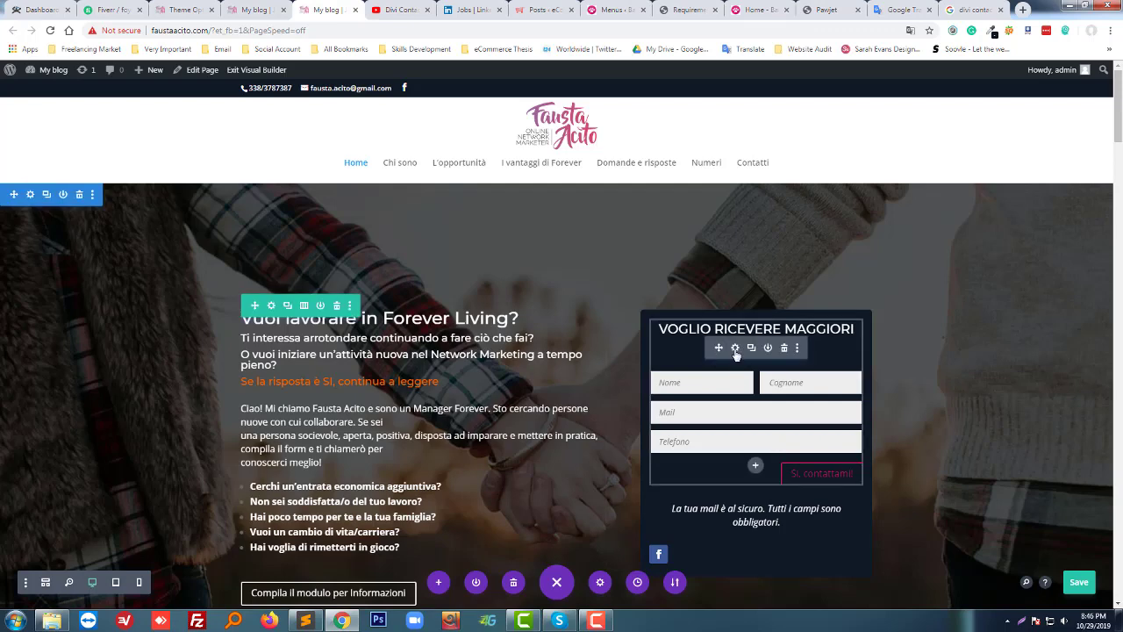
click(736, 348)
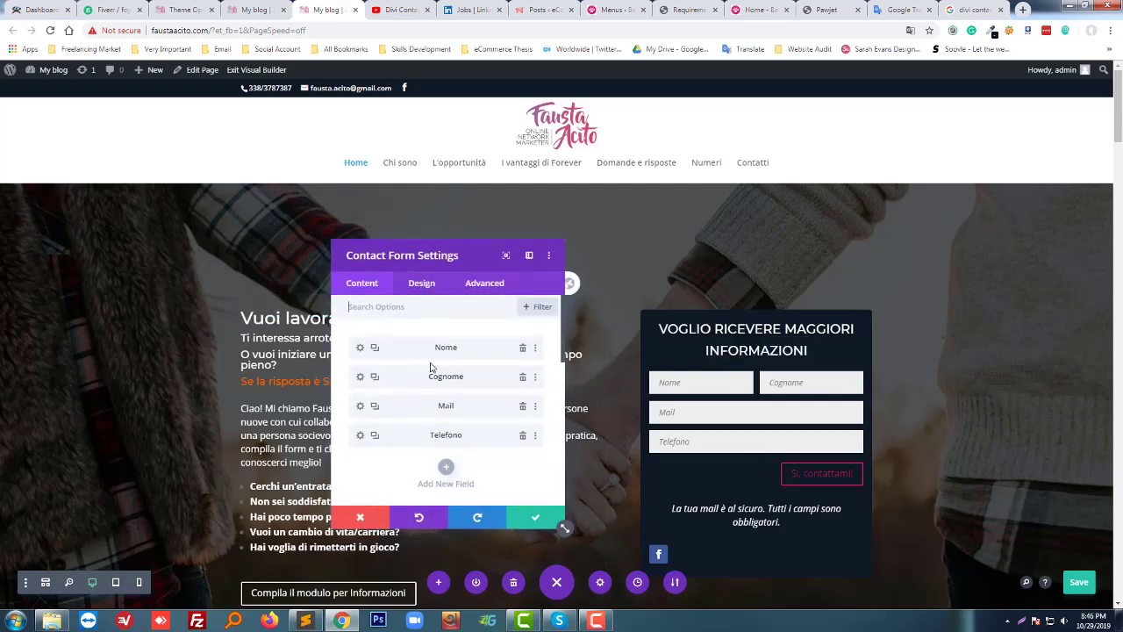
scroll(439, 386, down, 2)
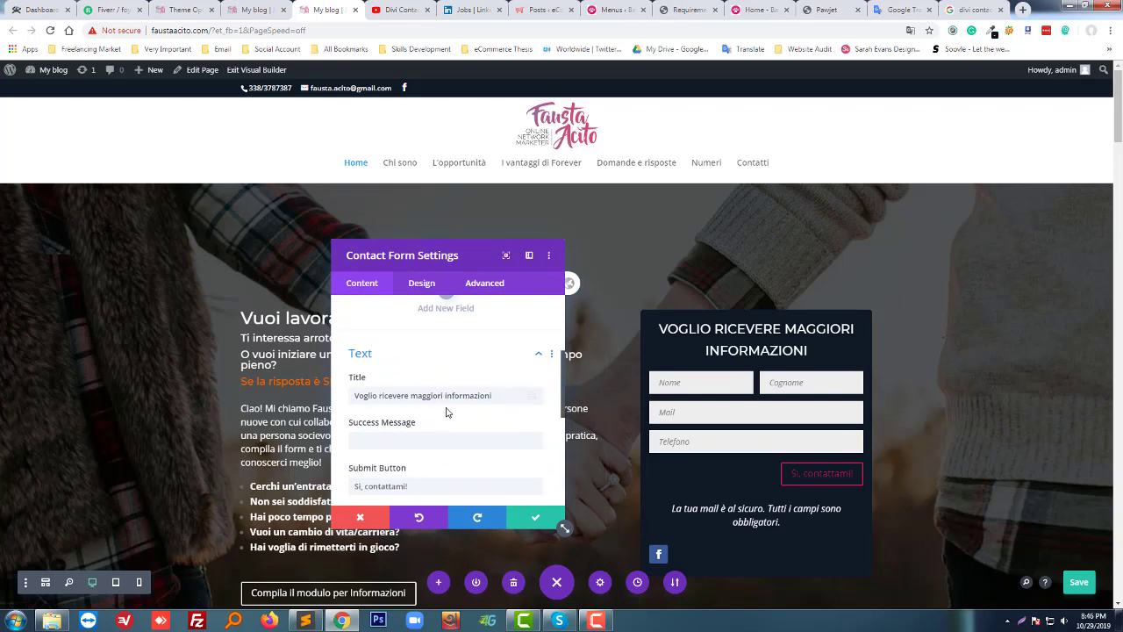
scroll(446, 412, down, 3)
scroll(446, 408, down, 1)
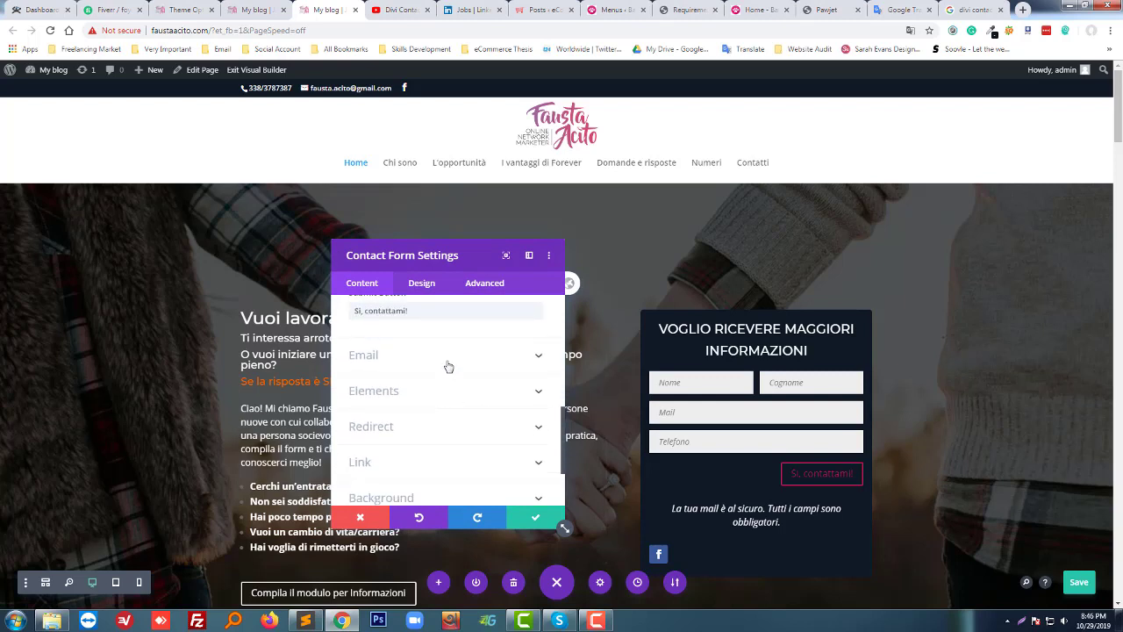
click(450, 364)
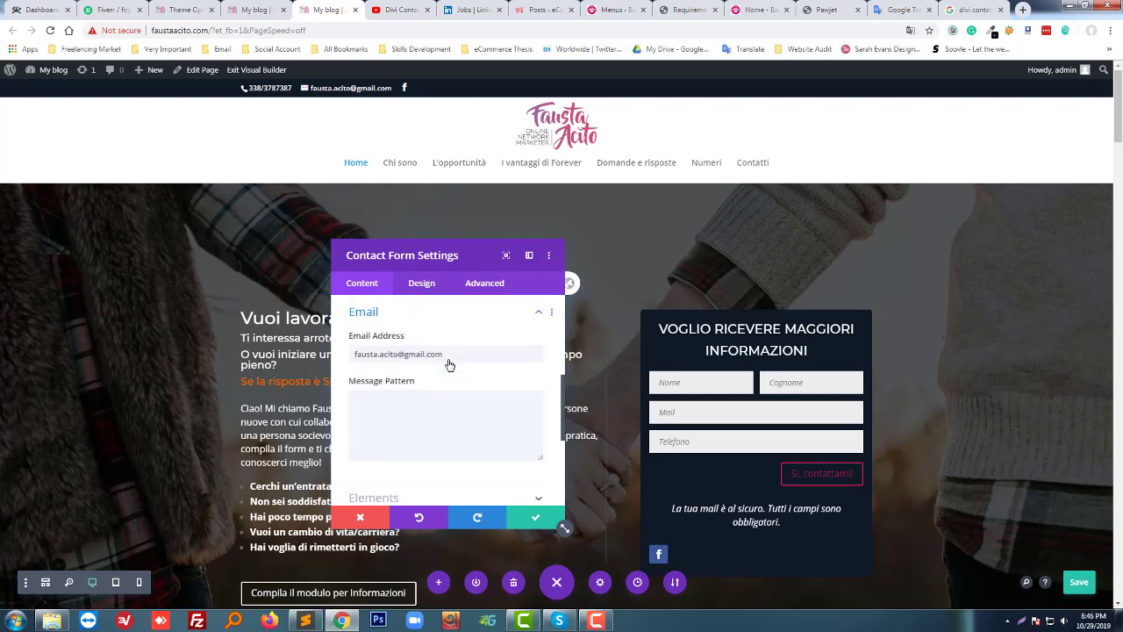
click(445, 429)
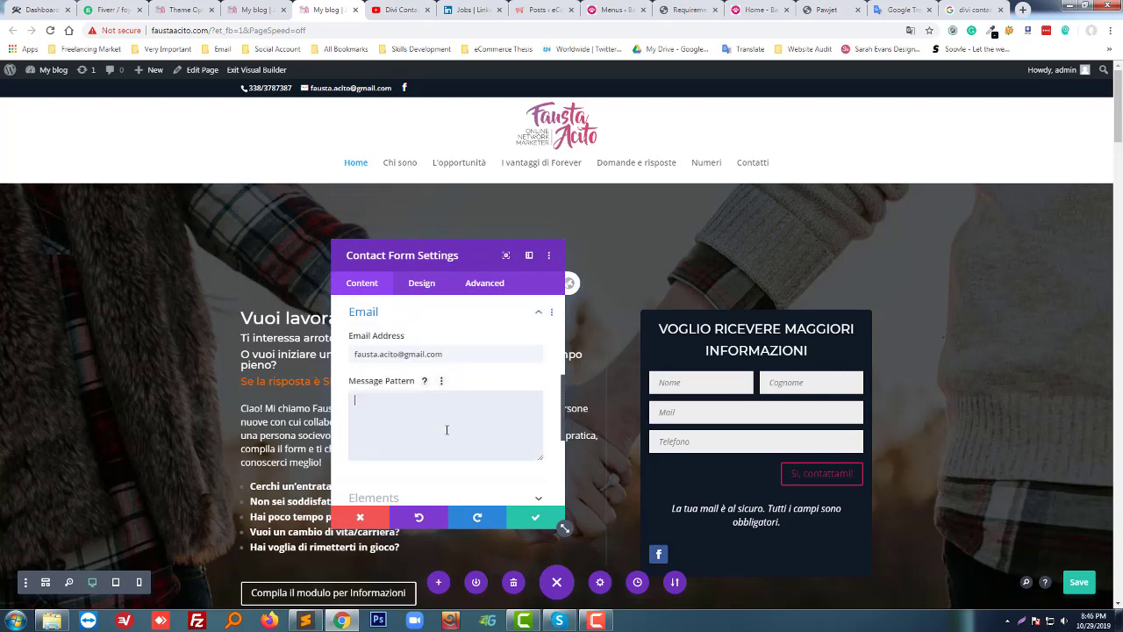
Replace the recipient with the new Gmail address and begin the message pattern with a 'New Lead' heading.
triple_click(437, 360)
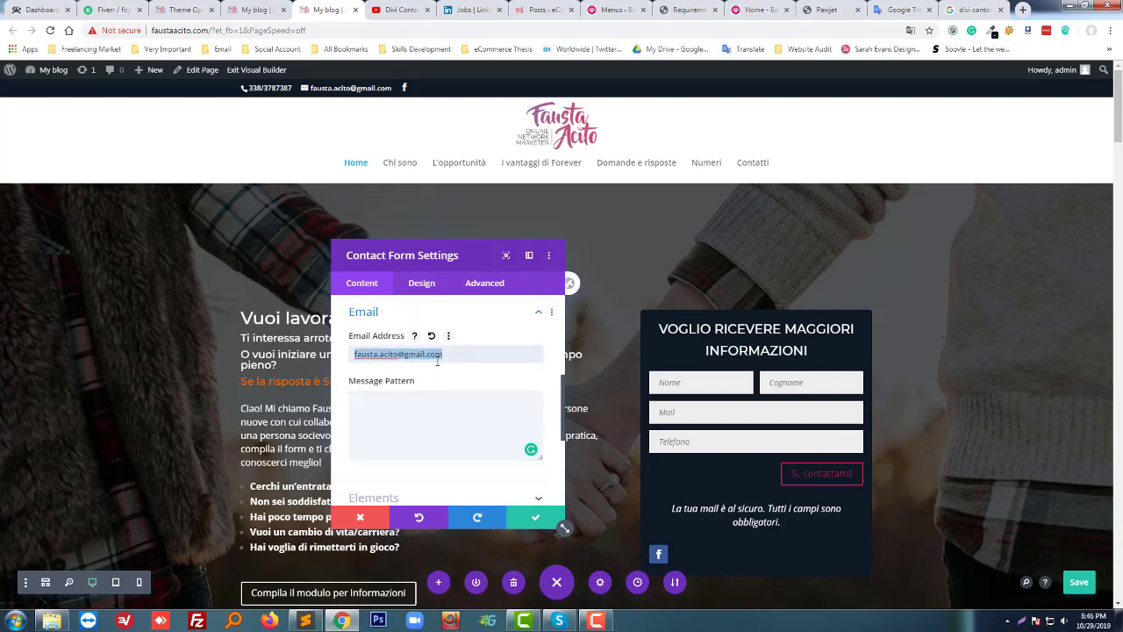
key(BackSpace)
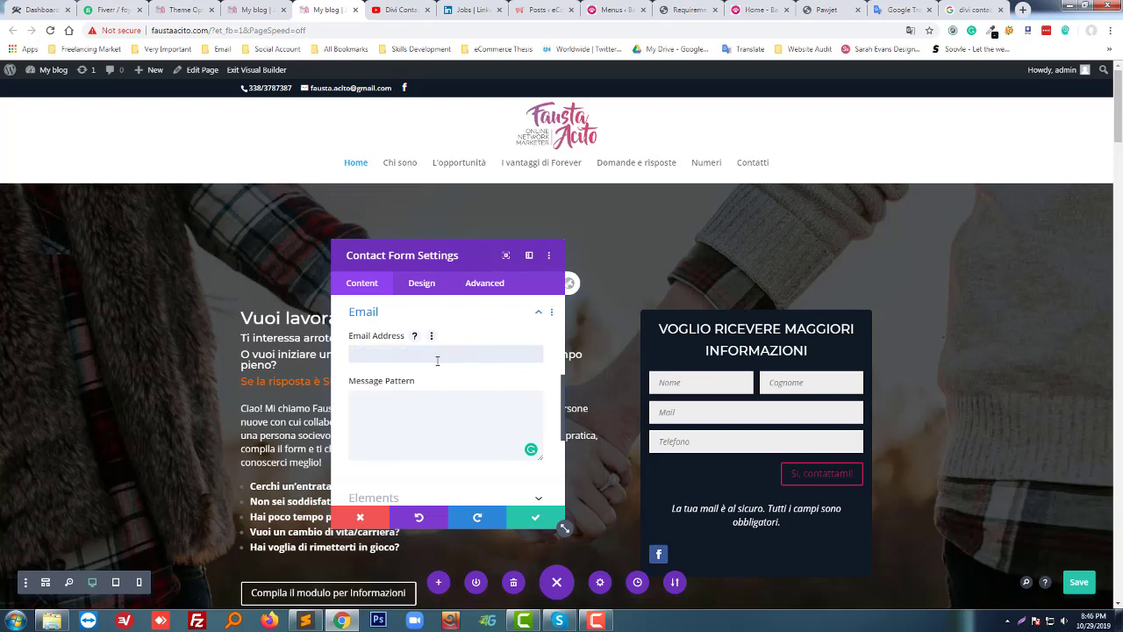
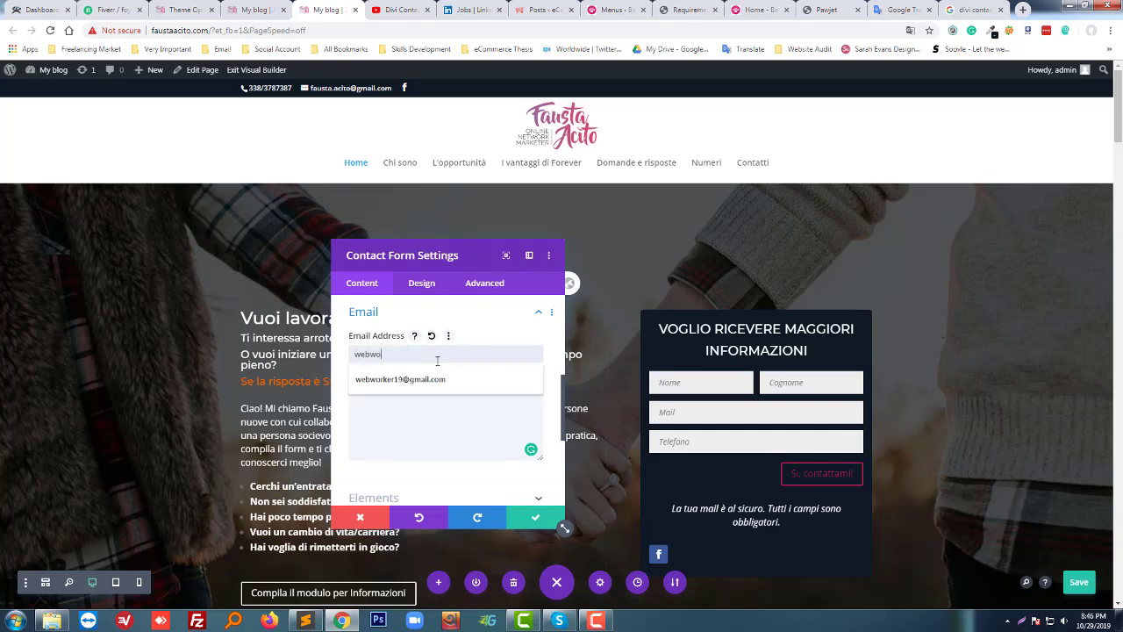
key(ctrl+a)
text(w)
text(@gm)
key(Escape)
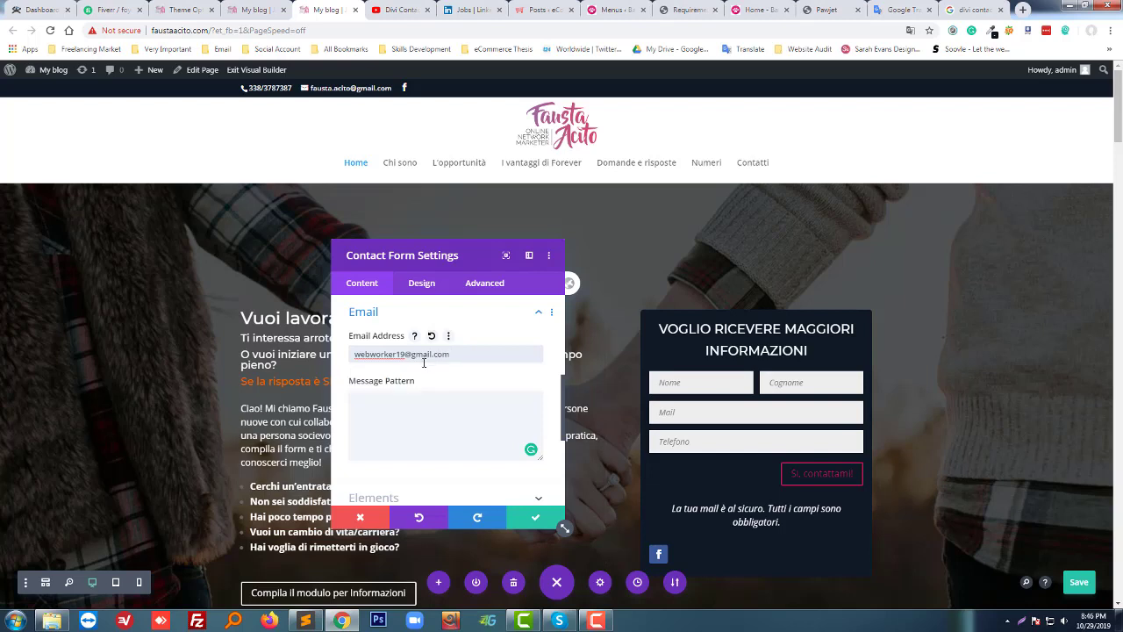
click(409, 419)
text(ew Lead from Your)
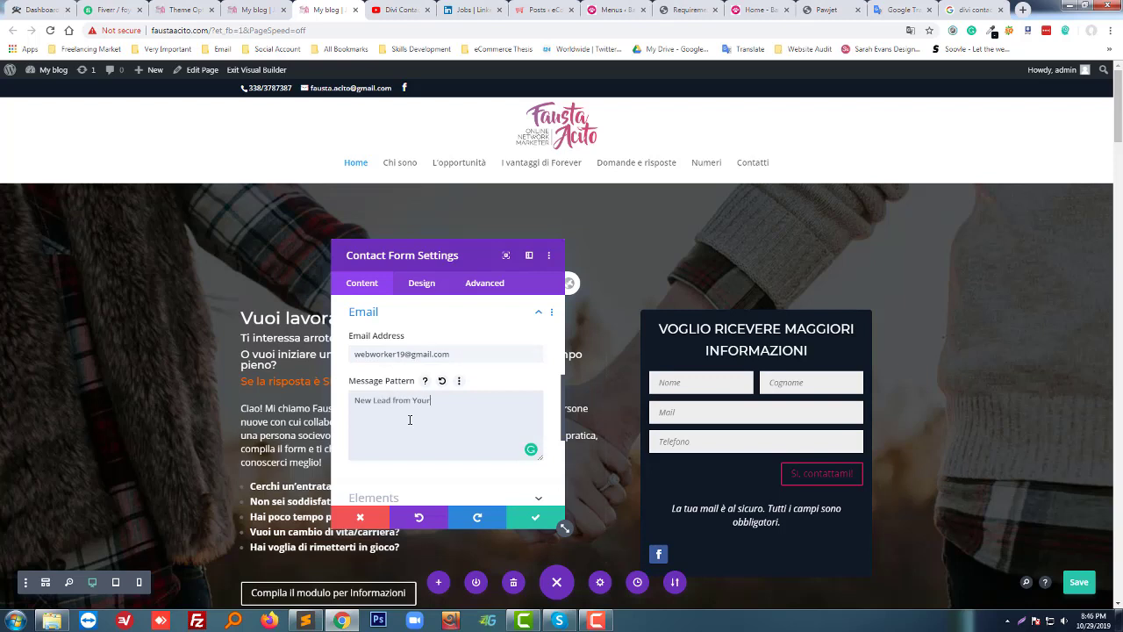
text(ebsite)
scroll(405, 377, up, 2)
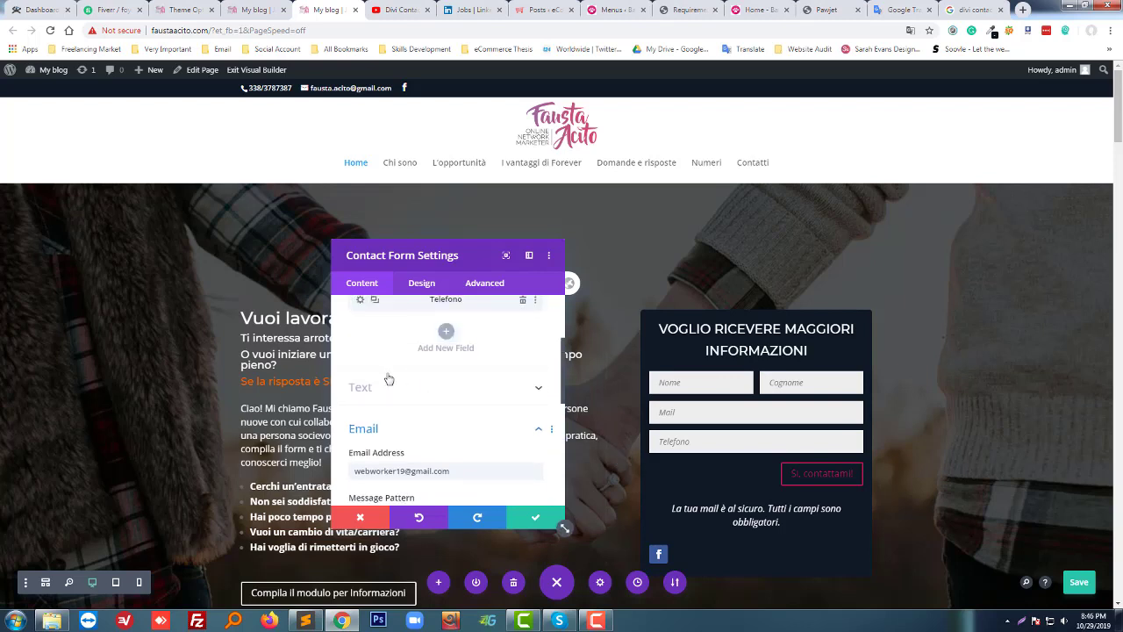
scroll(388, 379, up, 2)
click(359, 328)
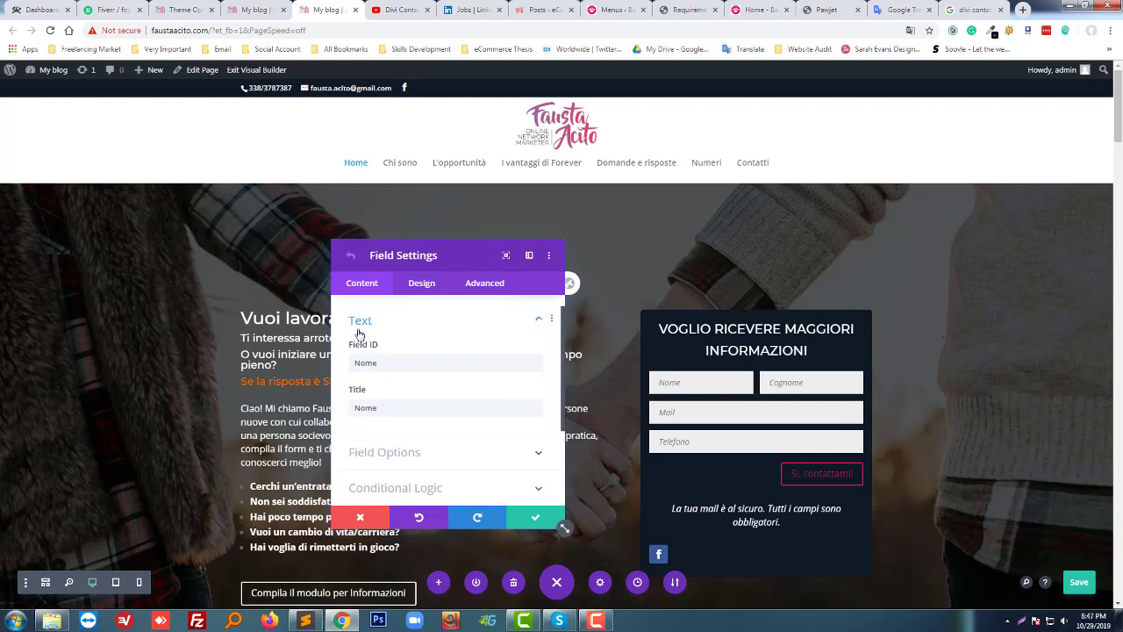
mouse_move(363, 344)
double_click(365, 359)
click(534, 323)
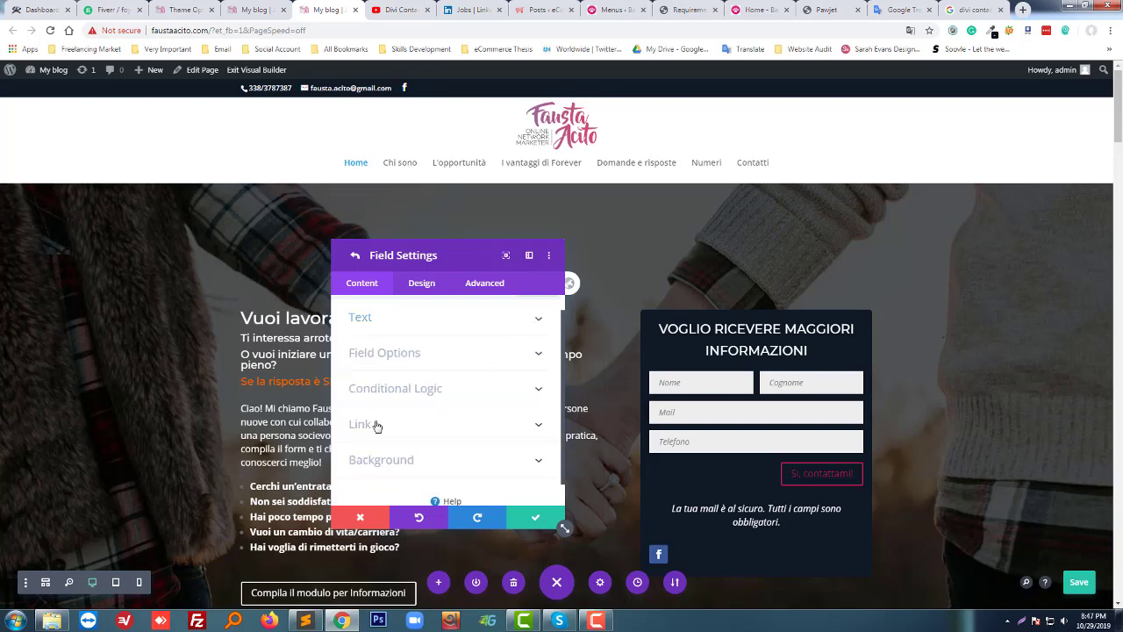
scroll(374, 428, down, 1)
scroll(478, 340, up, 1)
click(474, 374)
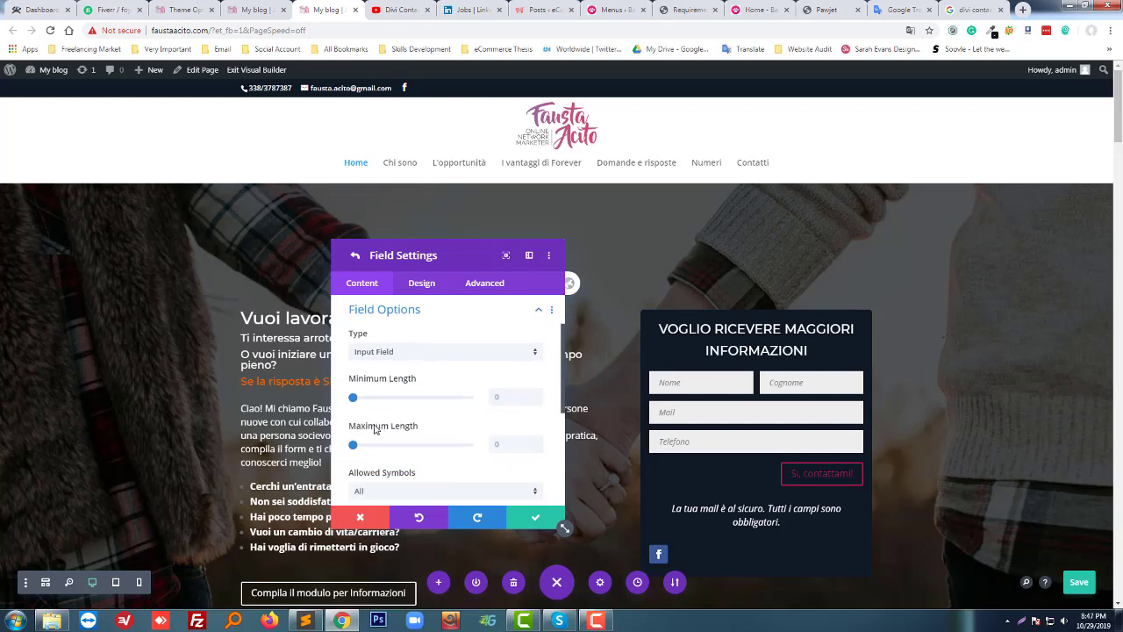
scroll(375, 428, down, 5)
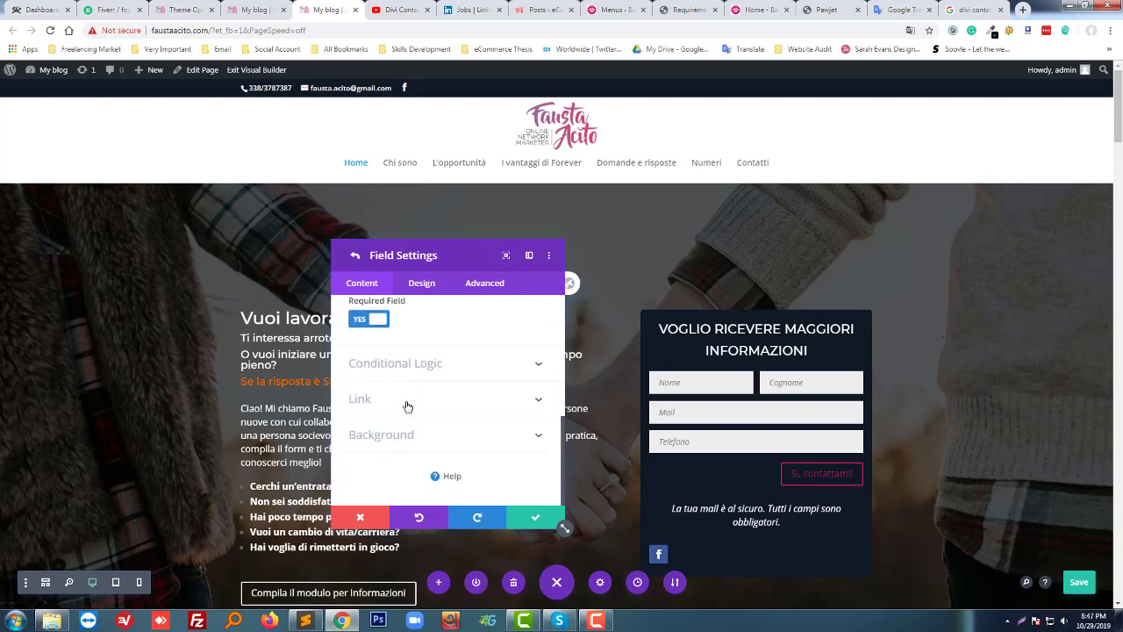
scroll(408, 388, up, 3)
scroll(408, 388, up, 2)
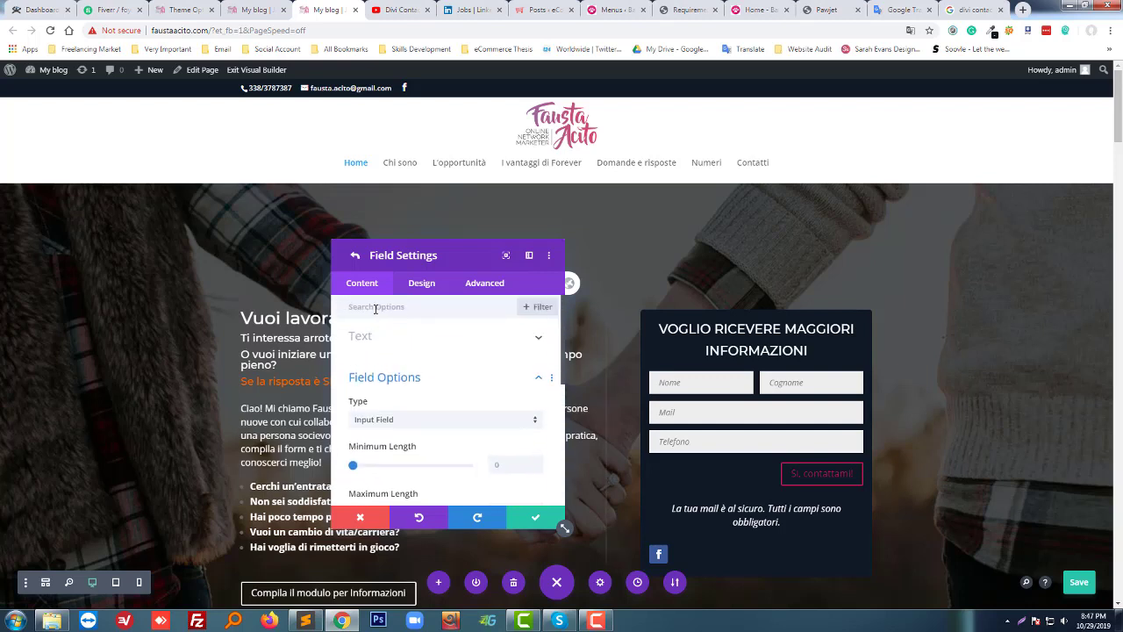
click(357, 259)
scroll(419, 457, down, 3)
scroll(419, 460, down, 2)
scroll(412, 416, down, 2)
click(432, 355)
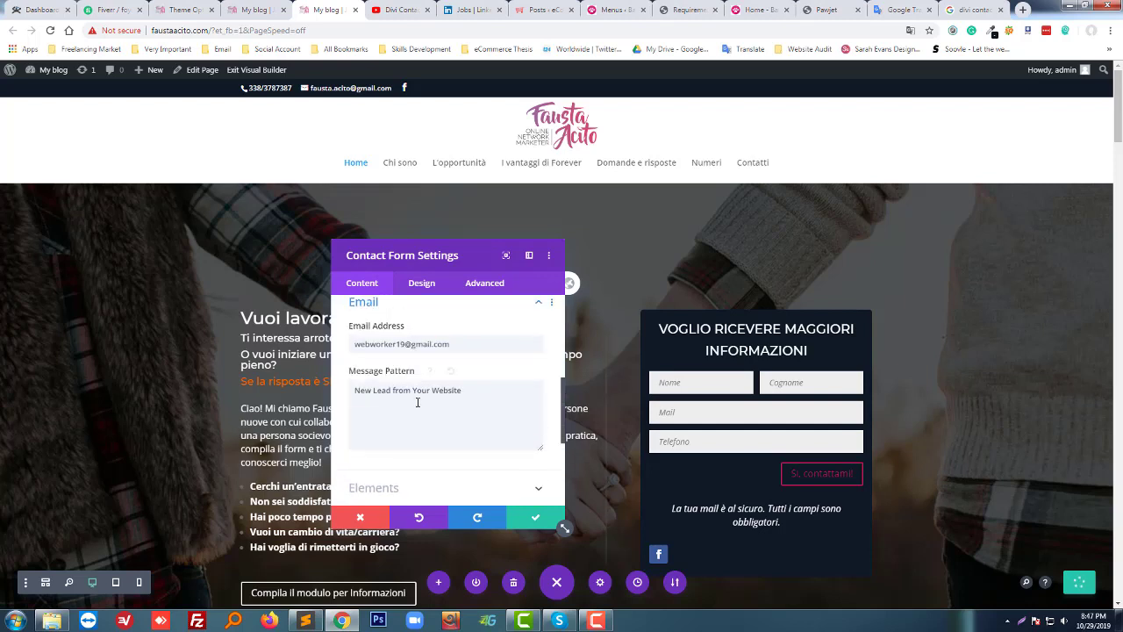
Add a 'Nome: %%Nome%%' line below the heading in the message pattern.
click(469, 410)
key(Return)
key(Return)
text(Nome: )
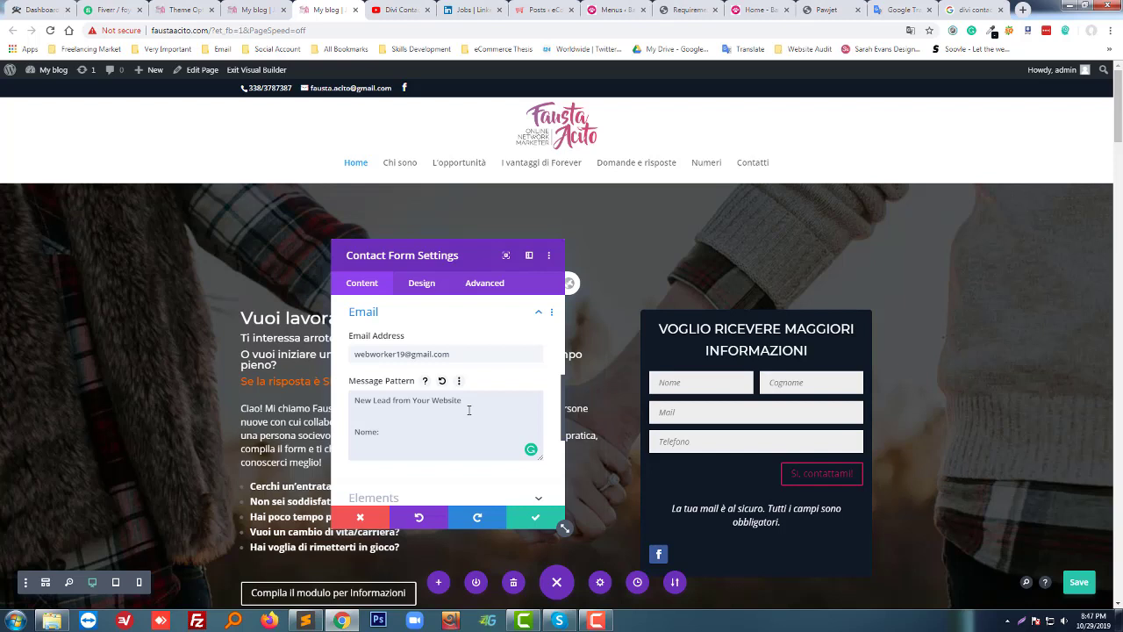
text(%)
text(%%)
key(BackSpace)
text(%%%)
text(%Nome)
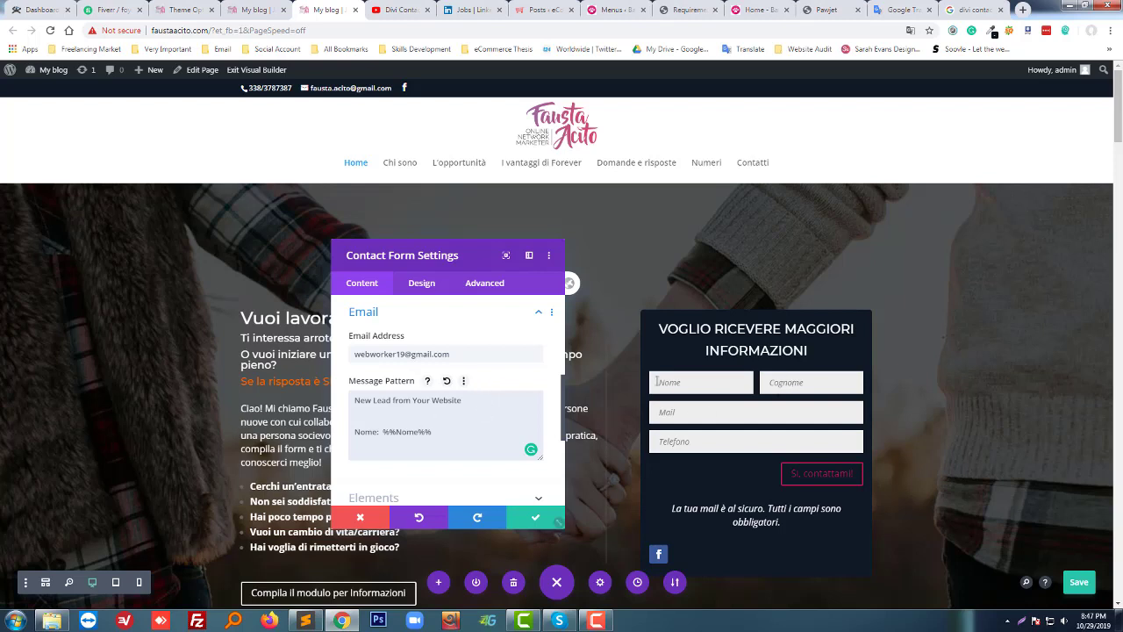
Check the Cognome field's ID in its field settings.
scroll(405, 351, up, 1)
scroll(403, 339, up, 3)
scroll(402, 340, up, 1)
click(360, 372)
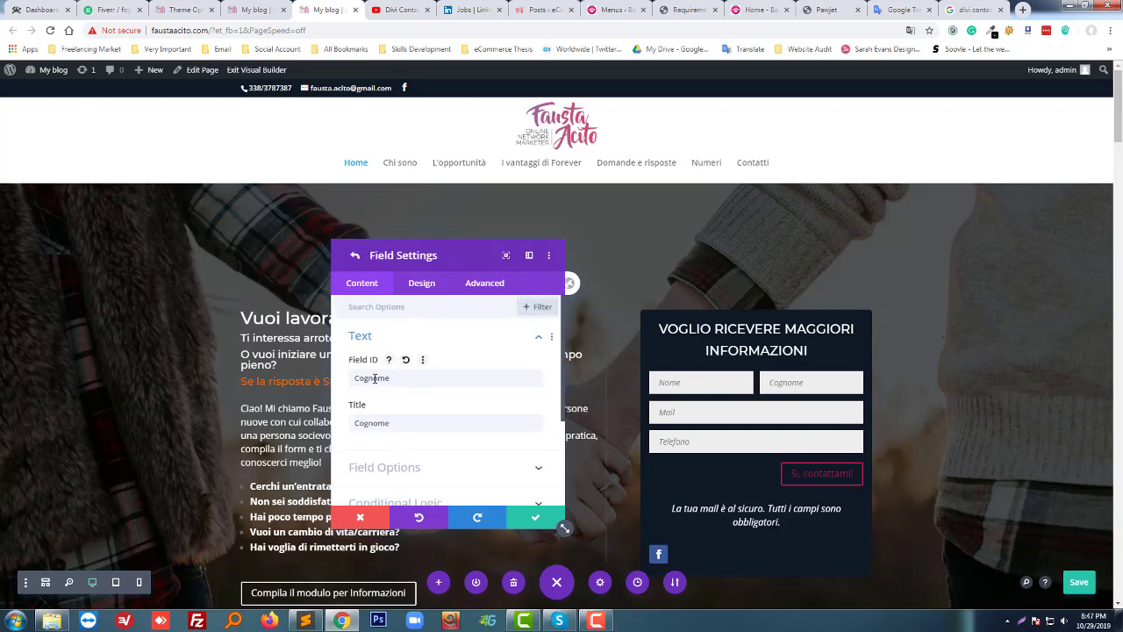
double_click(375, 378)
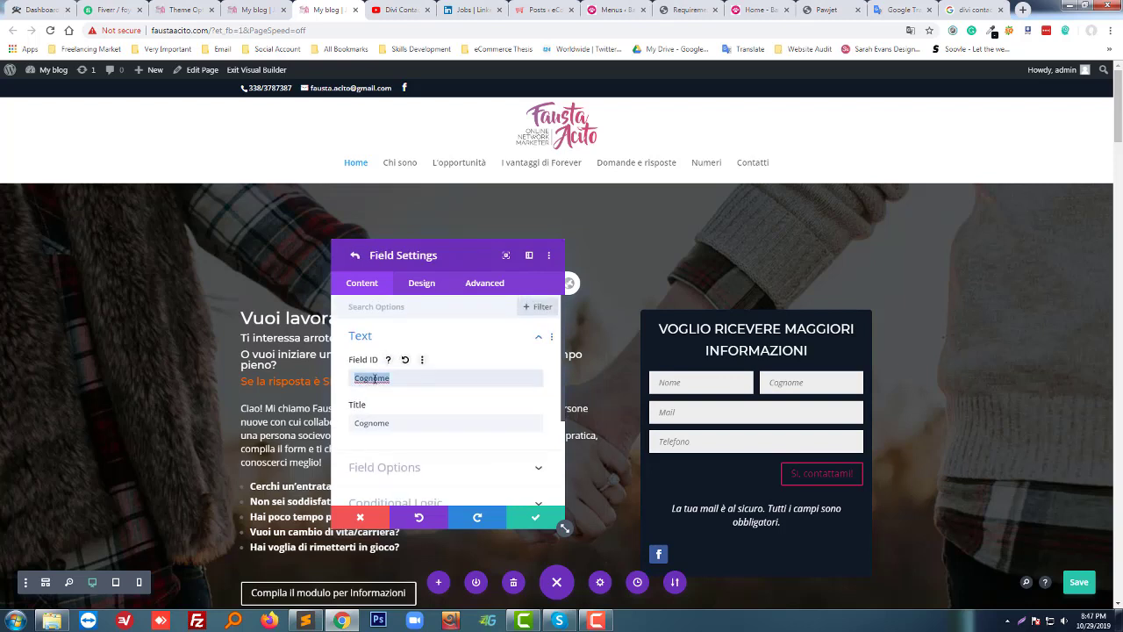
click(355, 256)
Back in the Email settings, type 'Cognome' on a new line below the Nome line.
scroll(411, 439, down, 1)
scroll(413, 443, down, 2)
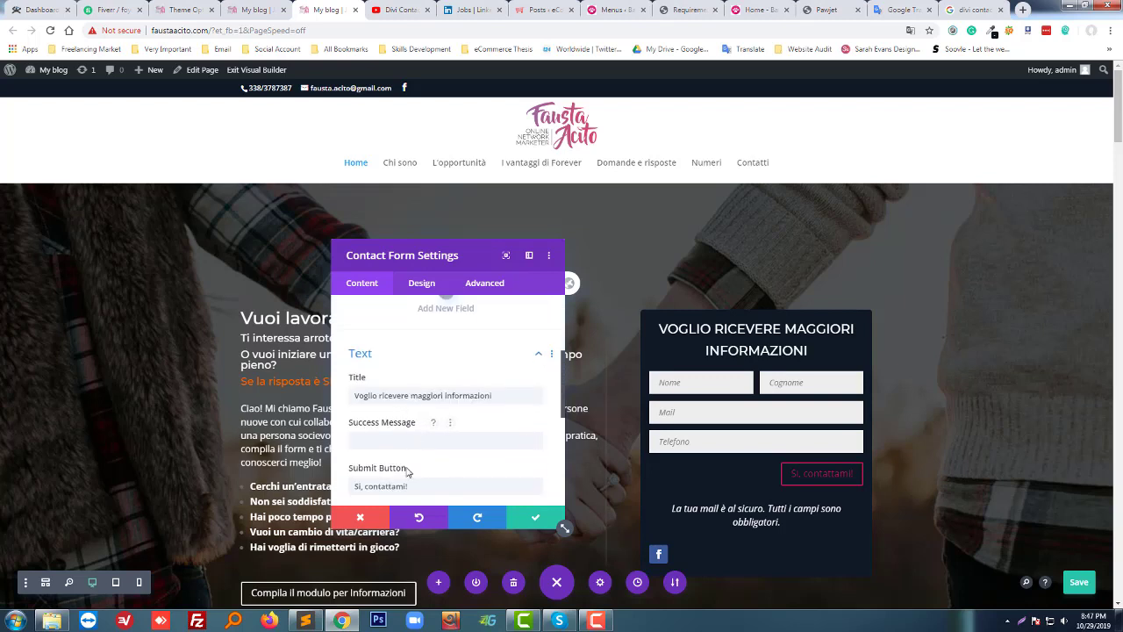
scroll(410, 473, down, 1)
click(413, 422)
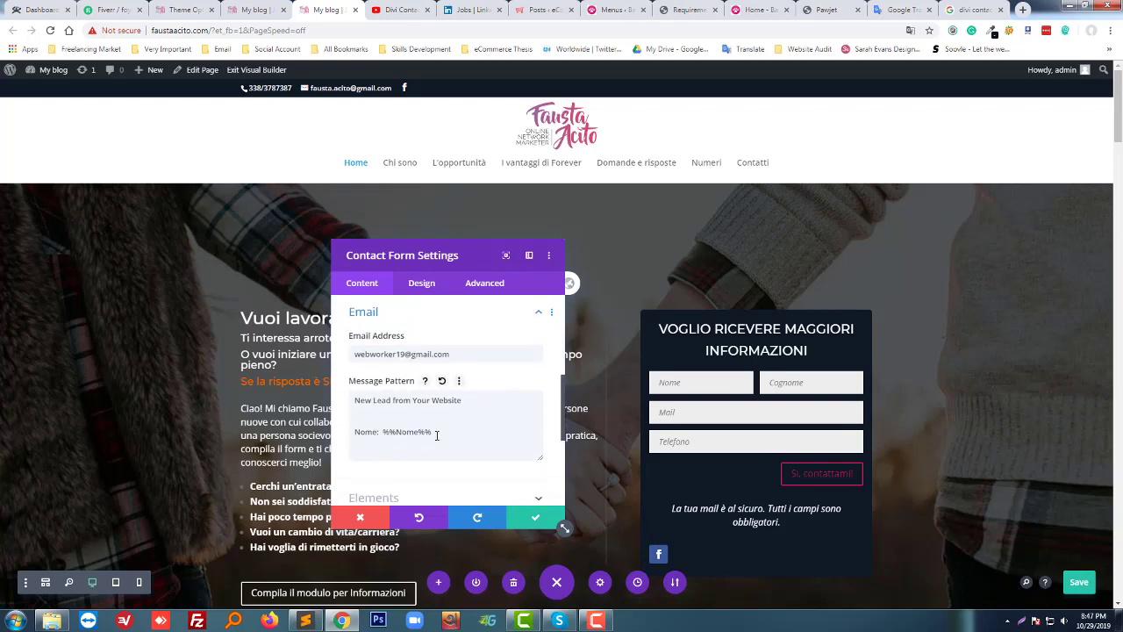
click(438, 432)
key(Return)
key(Return)
text(Cognome)
Duplicate the 'Nome: %%Nome%%' line beneath the first and delete the stray 'Cognome' word.
drag(432, 432, 347, 434)
key(ctrl+c)
click(368, 442)
key(ctrl+v)
double_click(379, 453)
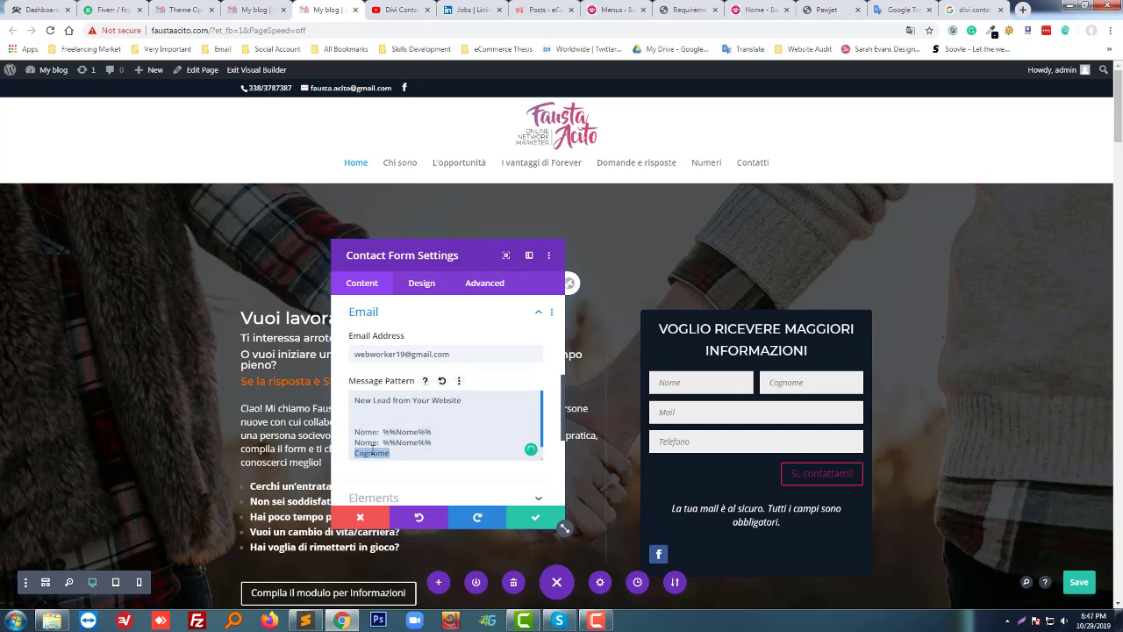
key(ctrl+x)
double_click(366, 442)
click(417, 446)
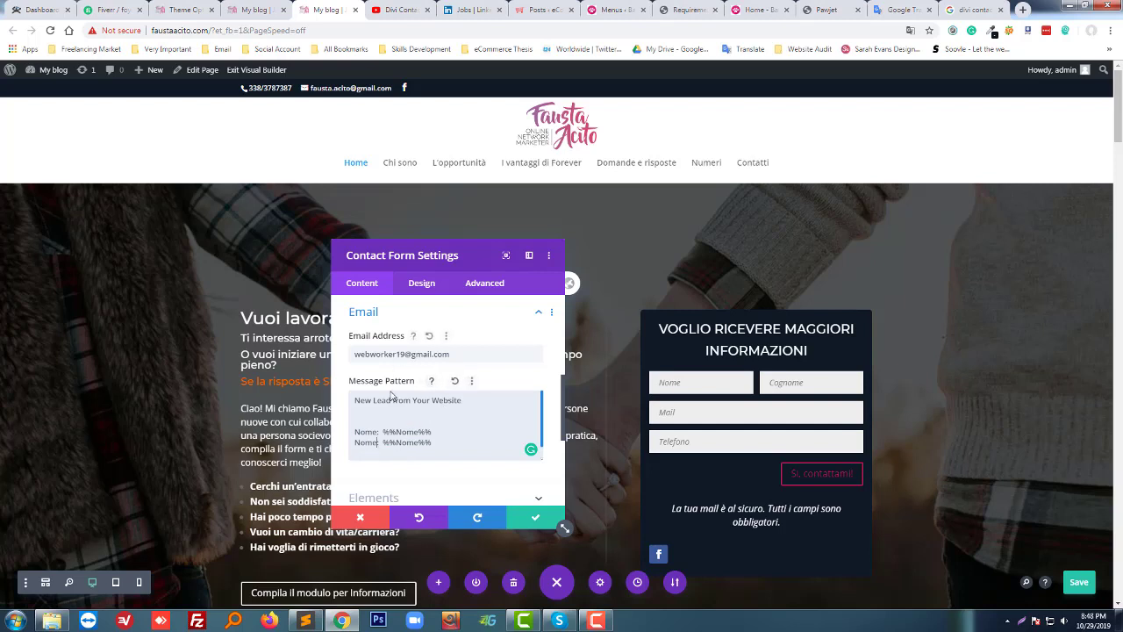
Look up the Cognome field's ID in its field settings.
scroll(375, 391, up, 2)
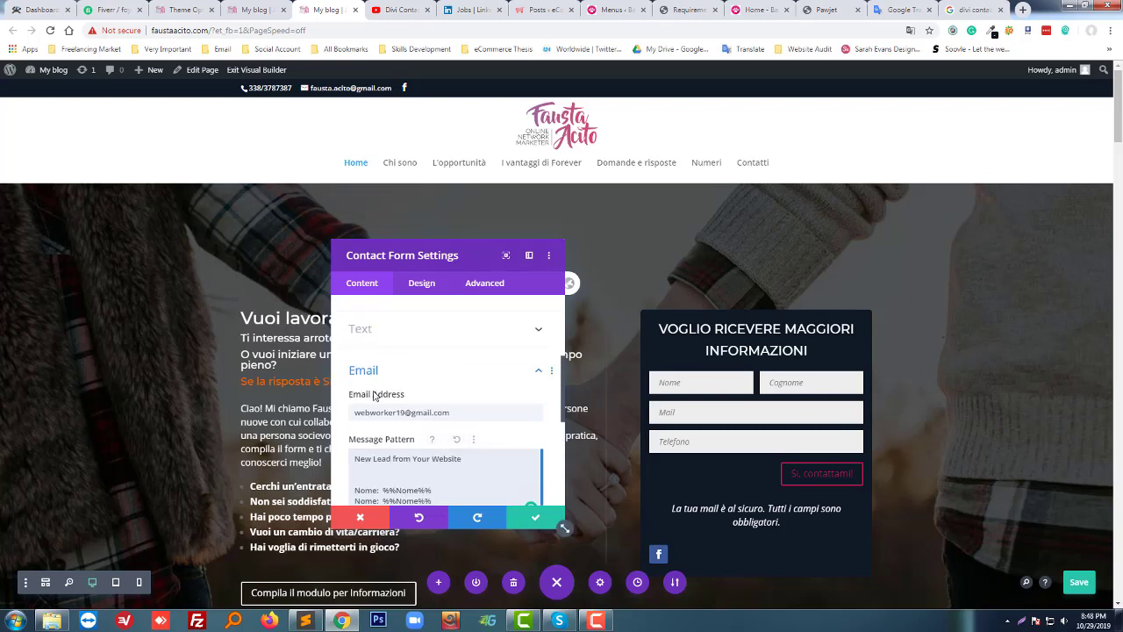
scroll(369, 390, up, 3)
scroll(361, 387, up, 2)
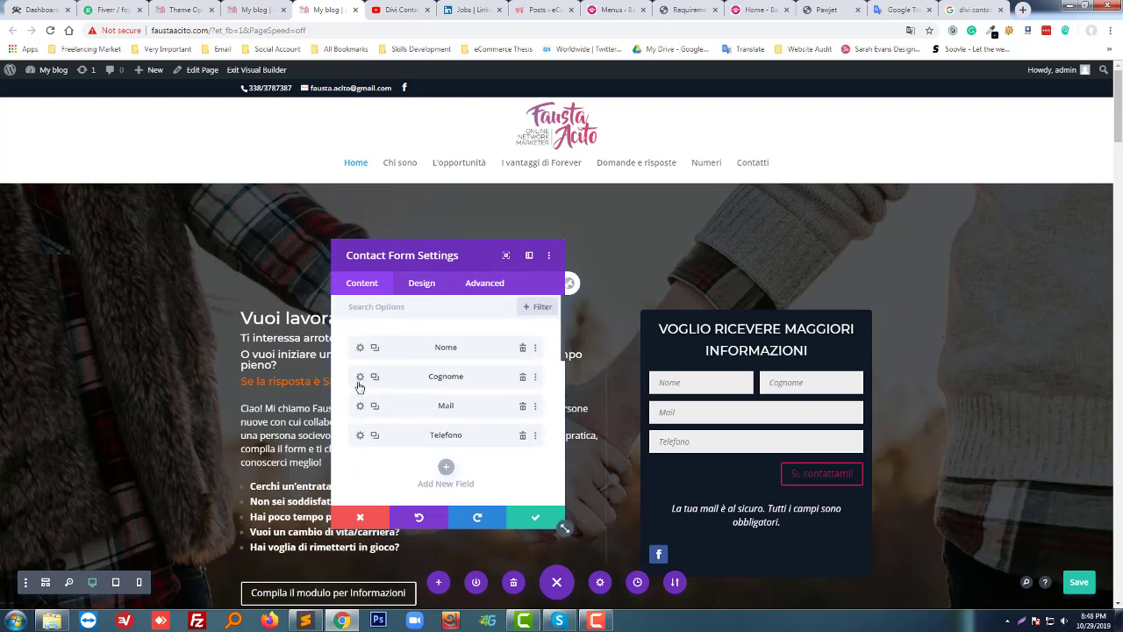
click(359, 384)
double_click(375, 378)
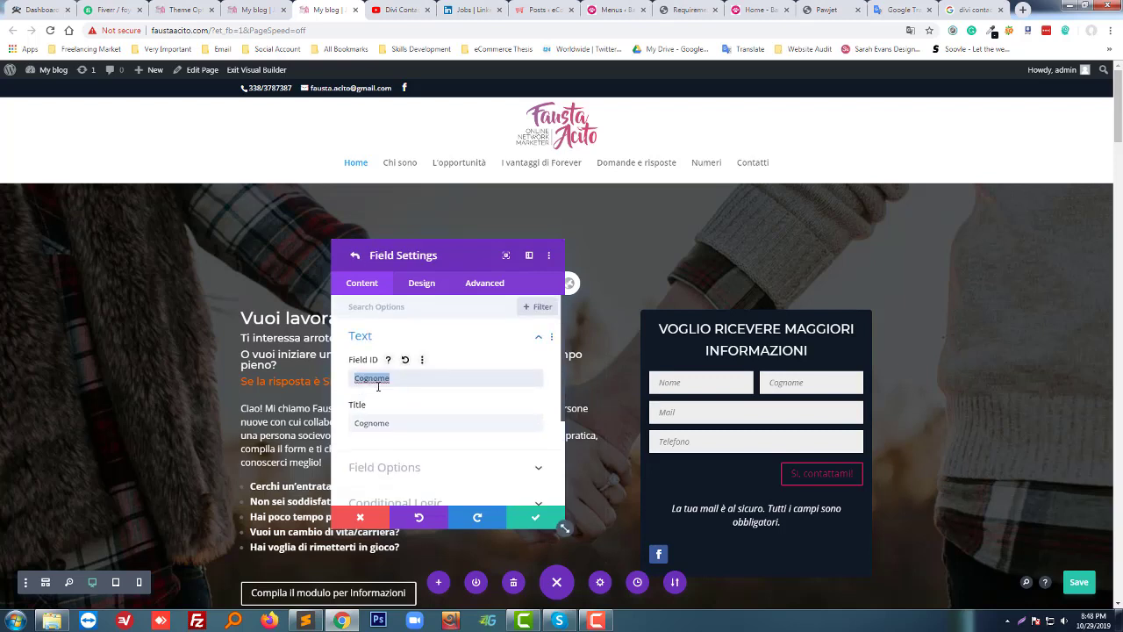
click(355, 255)
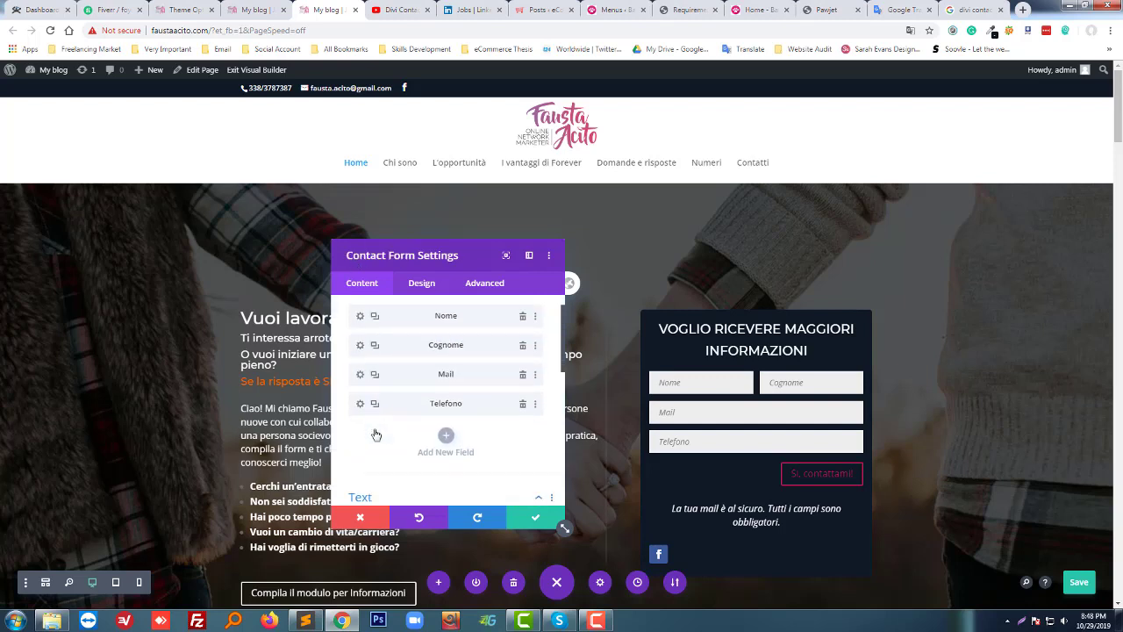
Turn the duplicate line into 'Cognome: %%Cognome%%' in the message pattern.
scroll(375, 433, down, 5)
scroll(379, 433, down, 5)
scroll(386, 386, down, 1)
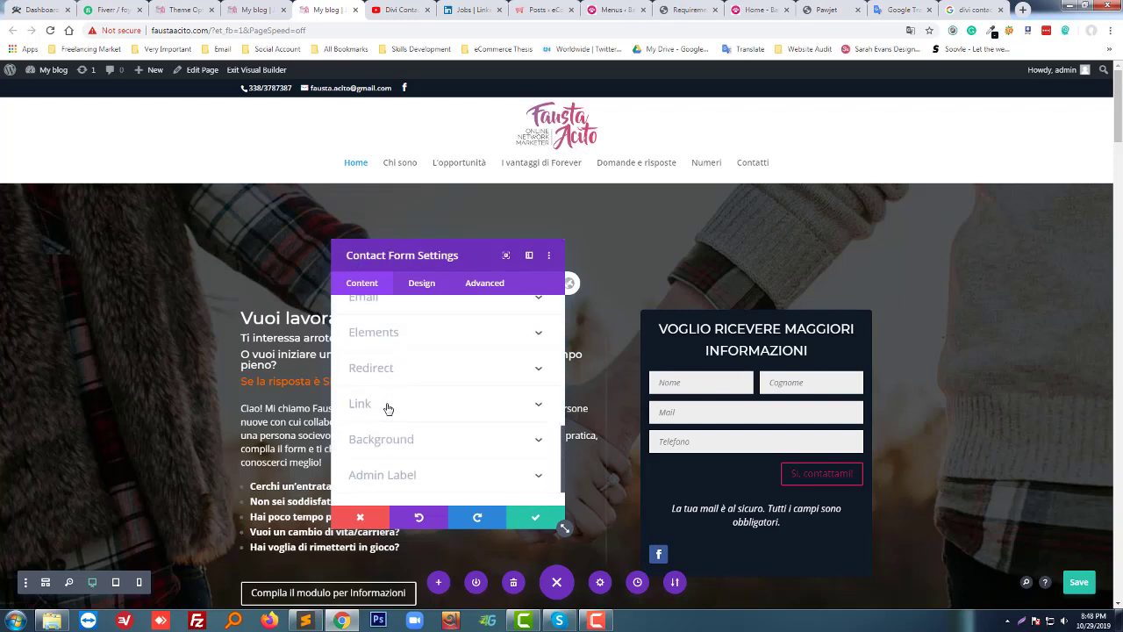
scroll(404, 408, up, 1)
click(417, 365)
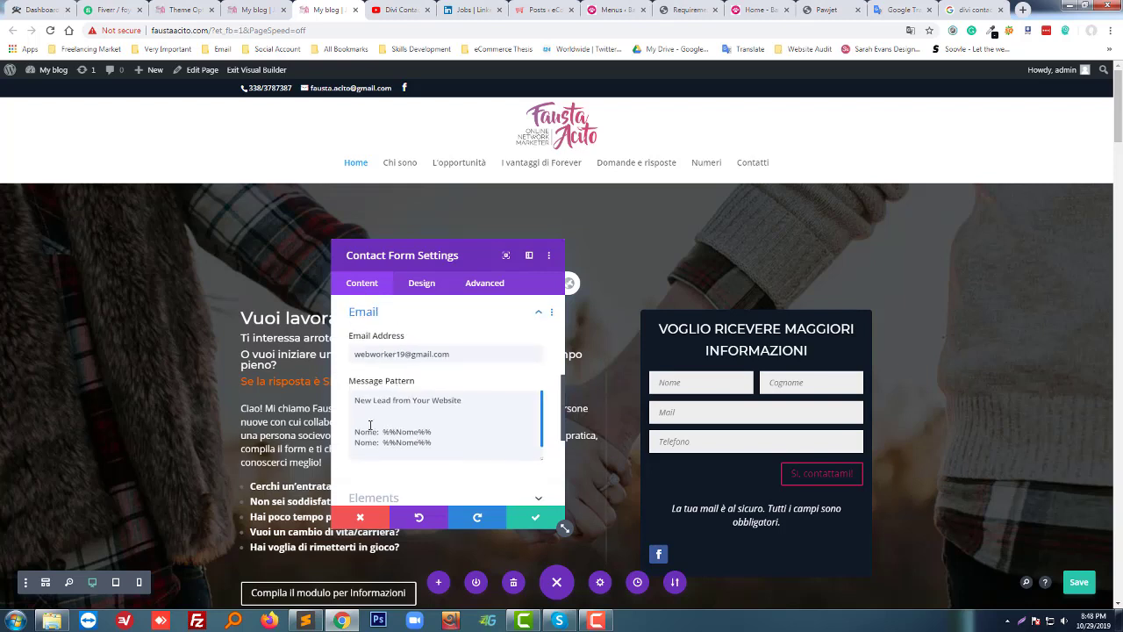
double_click(366, 442)
text(Cognome)
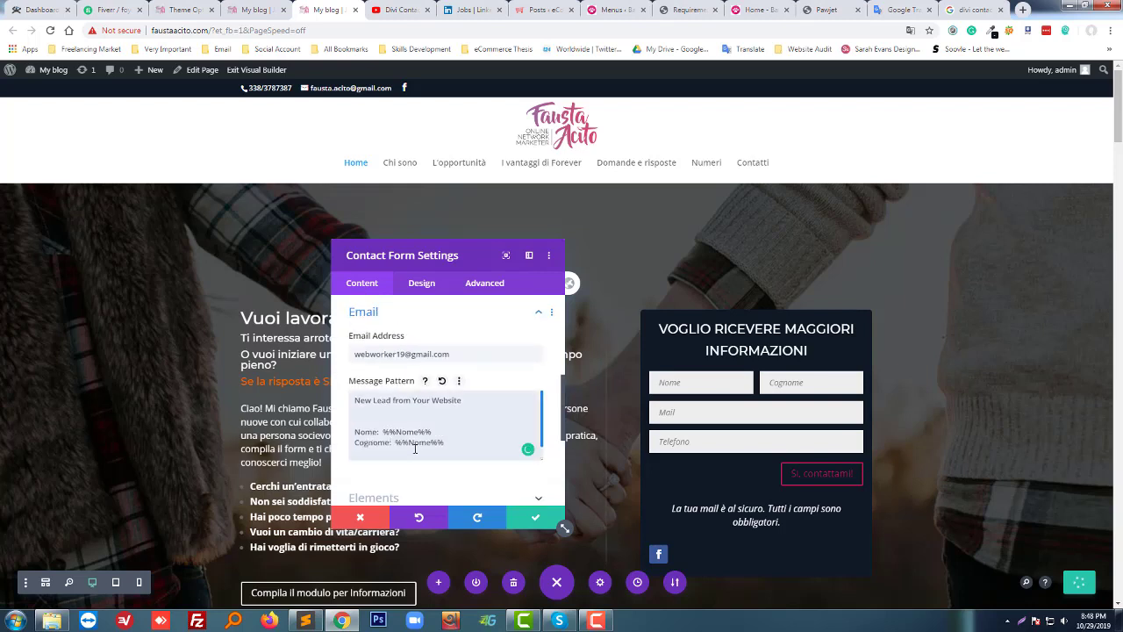
double_click(415, 443)
text(Cognome)
Check the Mail field's ID, then reopen the form's Email settings.
scroll(361, 388, up, 2)
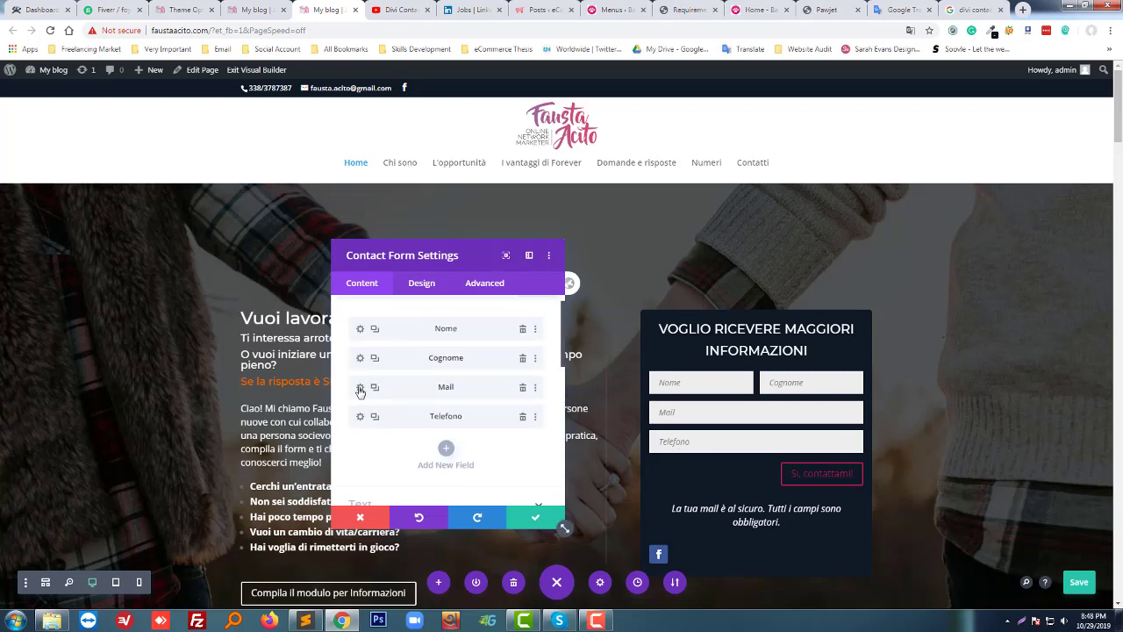
click(361, 387)
double_click(361, 360)
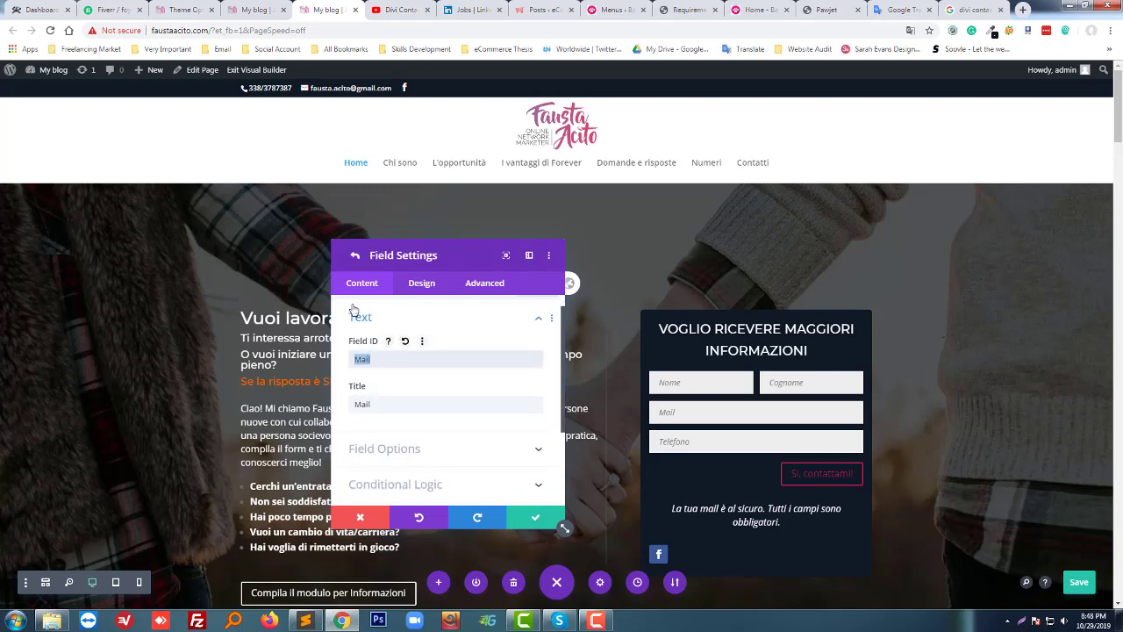
click(357, 257)
scroll(403, 459, down, 6)
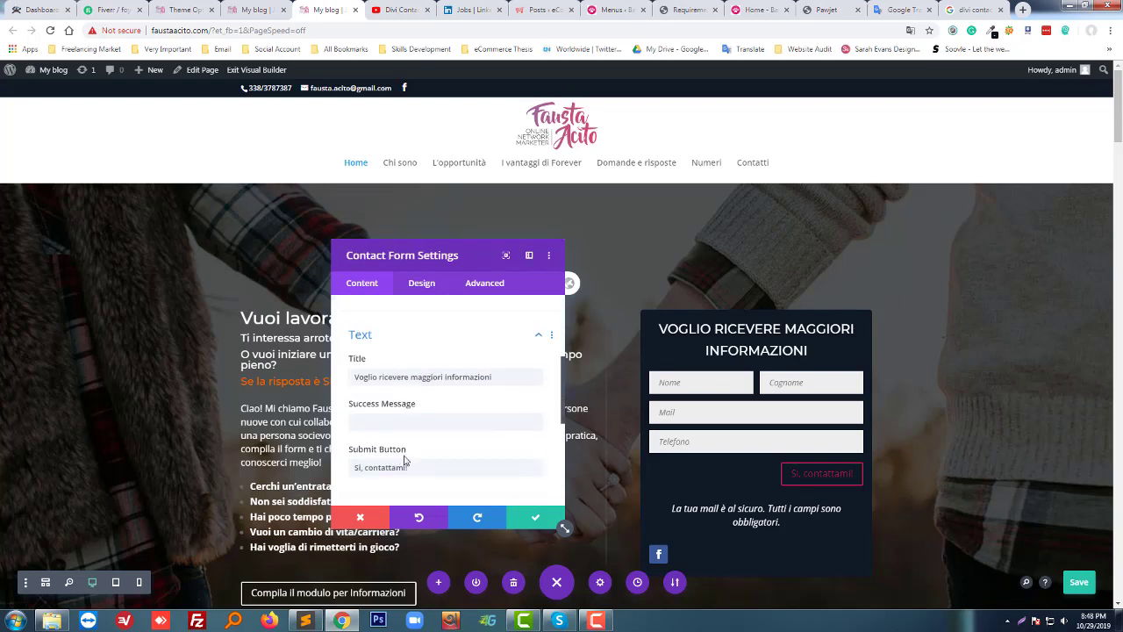
scroll(405, 461, down, 1)
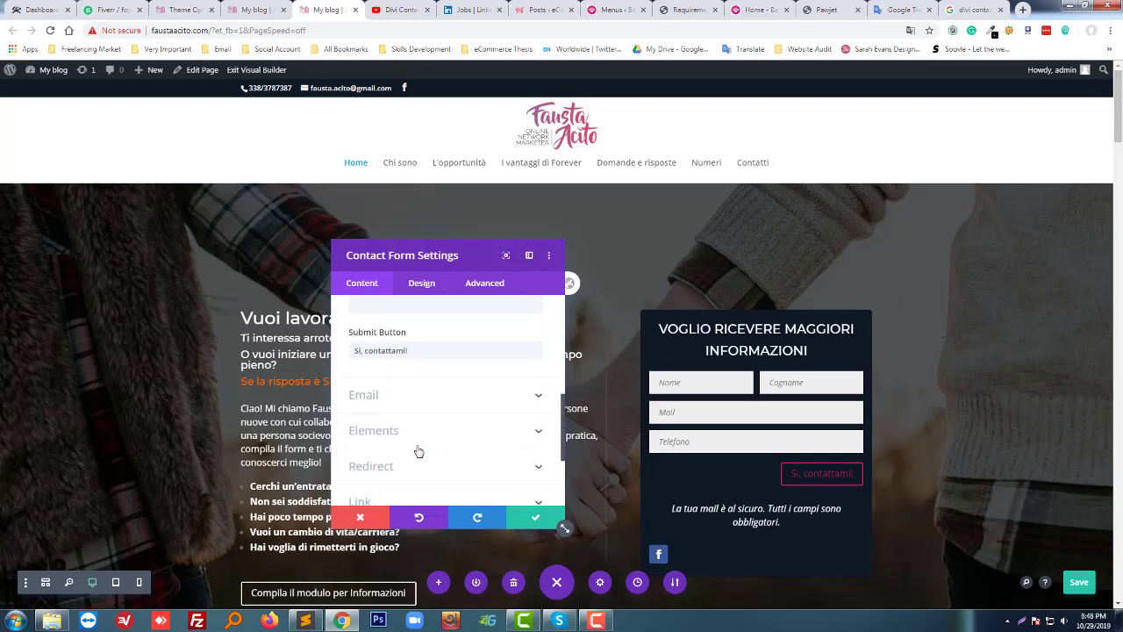
click(443, 399)
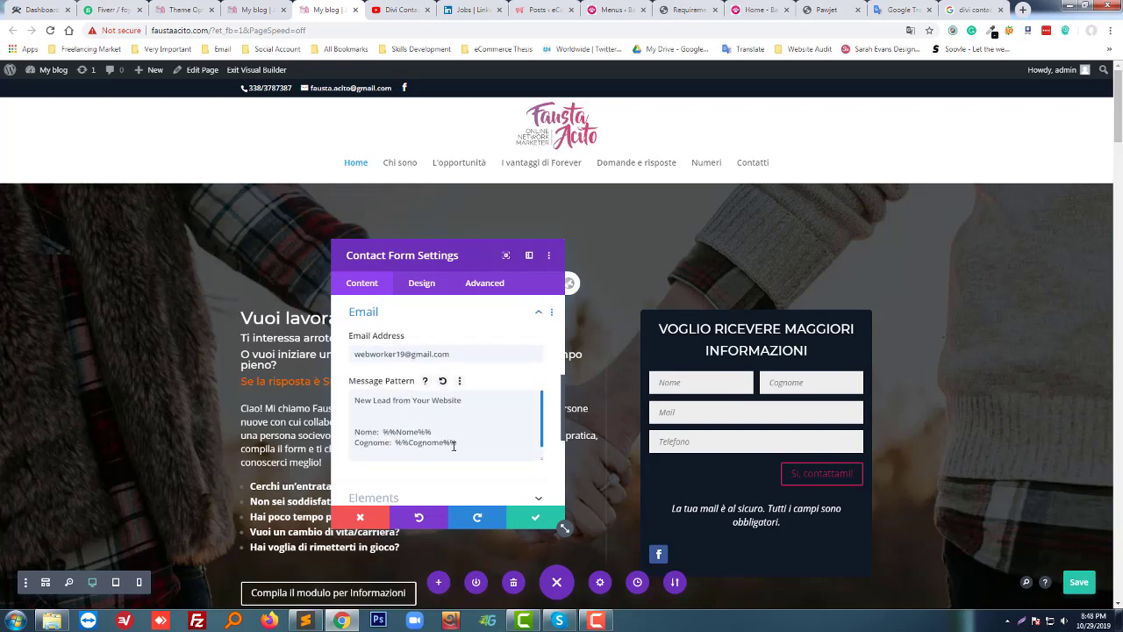
Add a 'Mail: %%Mail%%' line by copying the Cognome line and renaming it.
click(471, 447)
key(Return)
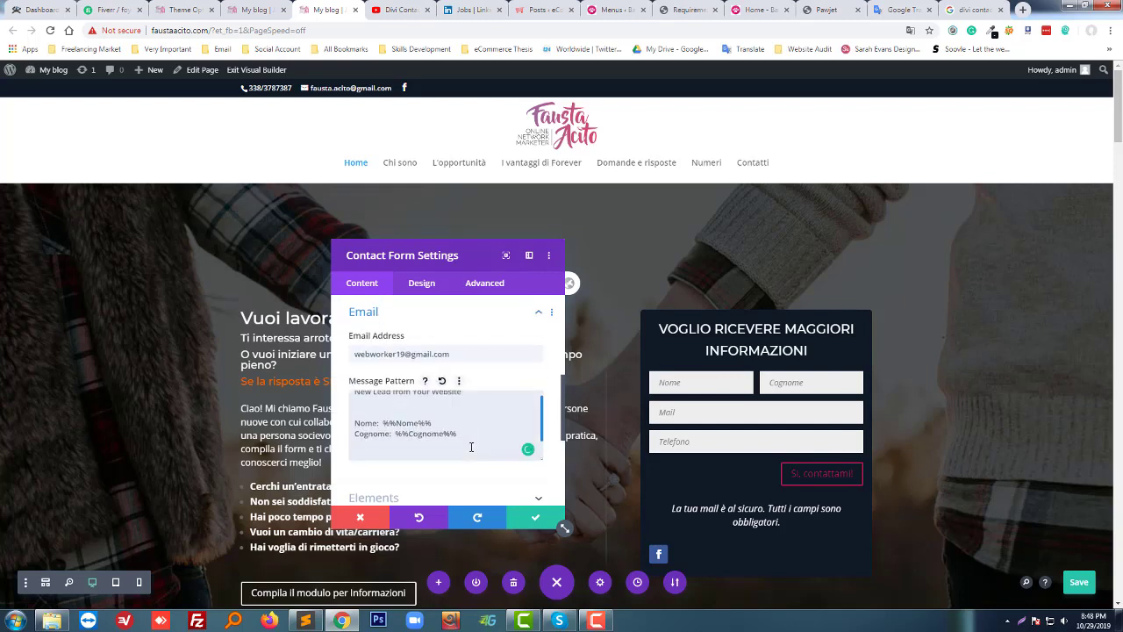
text(Mail)
drag(457, 433, 356, 437)
key(ctrl+c)
click(356, 443)
key(ctrl+v)
key(Return)
double_click(369, 444)
text(Mail)
double_click(409, 444)
text(Mail)
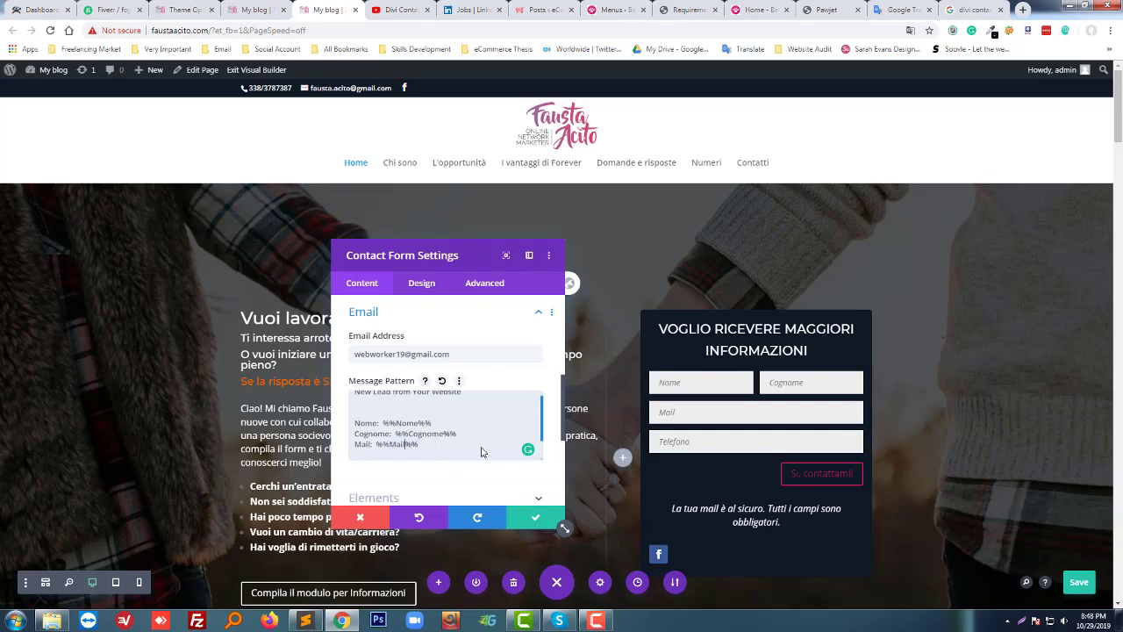
scroll(417, 412, up, 2)
Check the Telefono field's ID, then reopen the form's Email settings.
scroll(414, 376, up, 5)
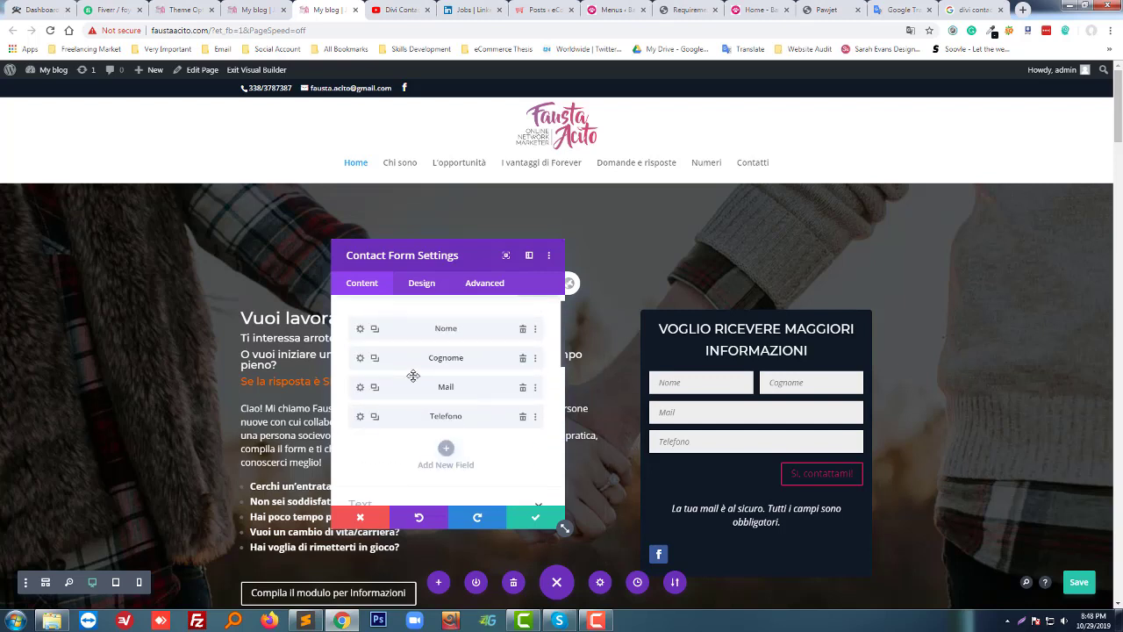
click(360, 417)
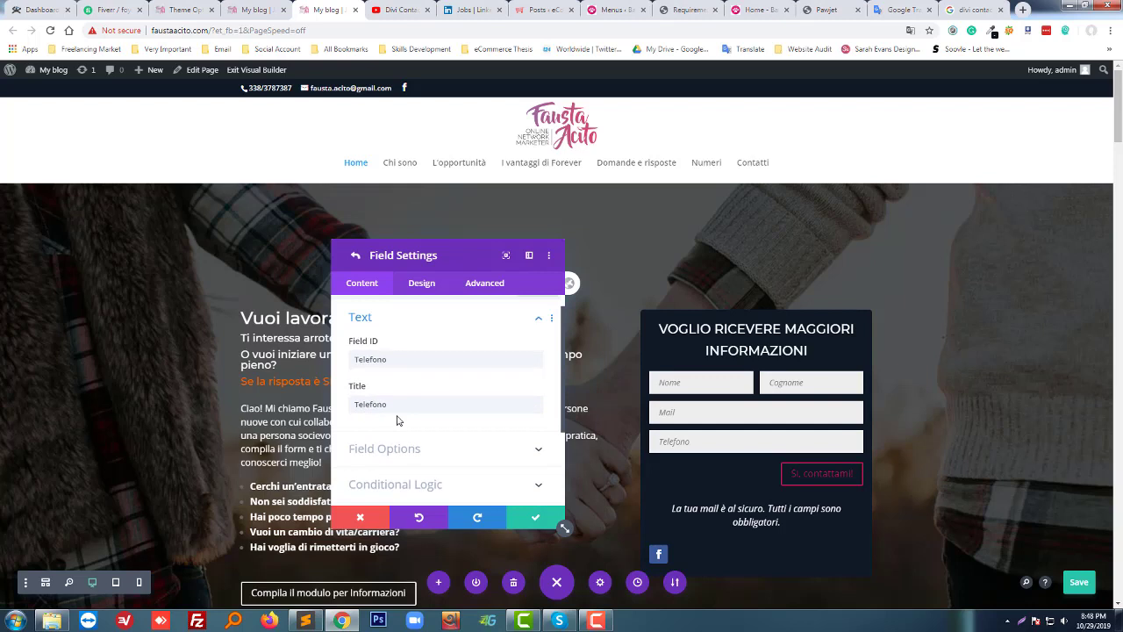
double_click(370, 359)
click(354, 260)
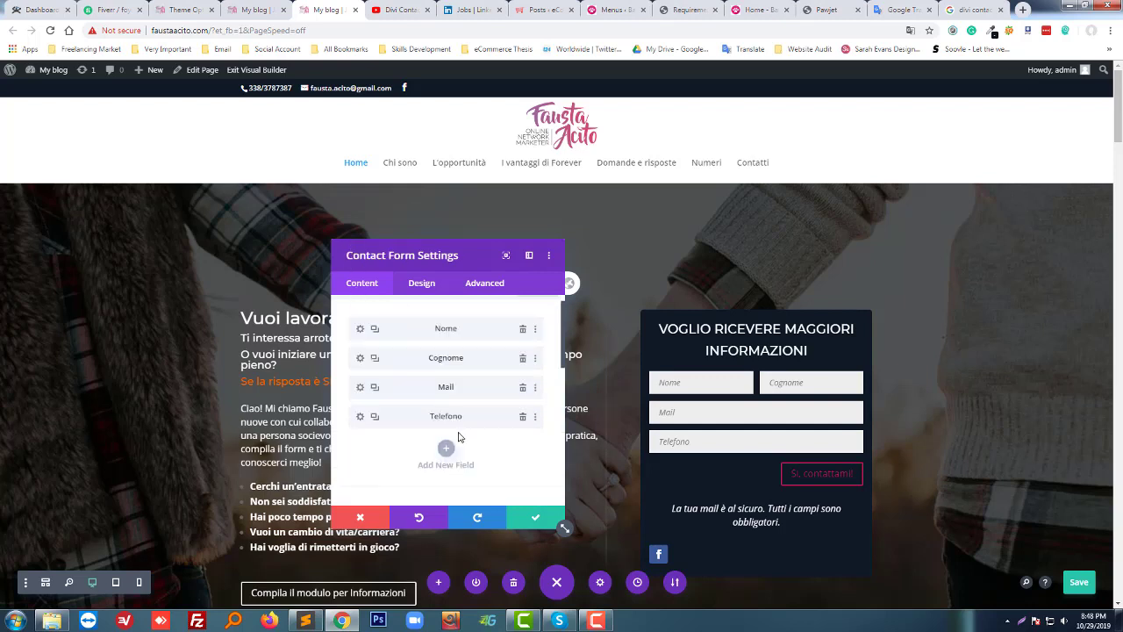
scroll(405, 427, down, 3)
scroll(405, 427, down, 2)
scroll(413, 438, down, 1)
click(444, 399)
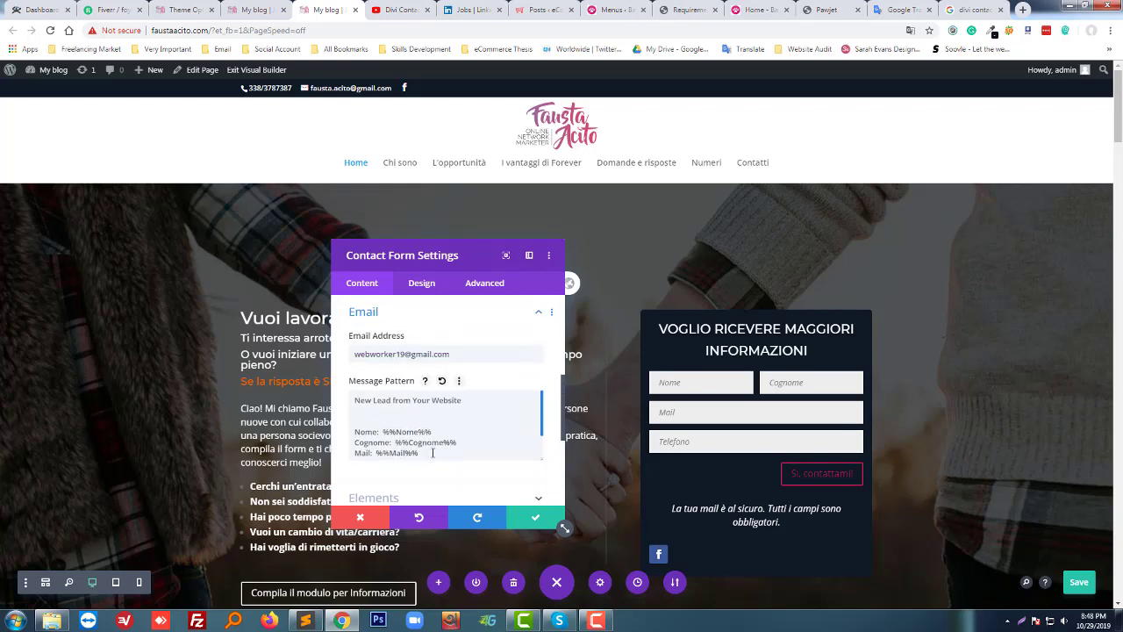
Add a 'Telefono: %%Telefono%%' line by copying the Mail line and renaming it.
click(433, 453)
key(Return)
key(Return)
key(Return)
text(Telefono)
drag(422, 423, 355, 423)
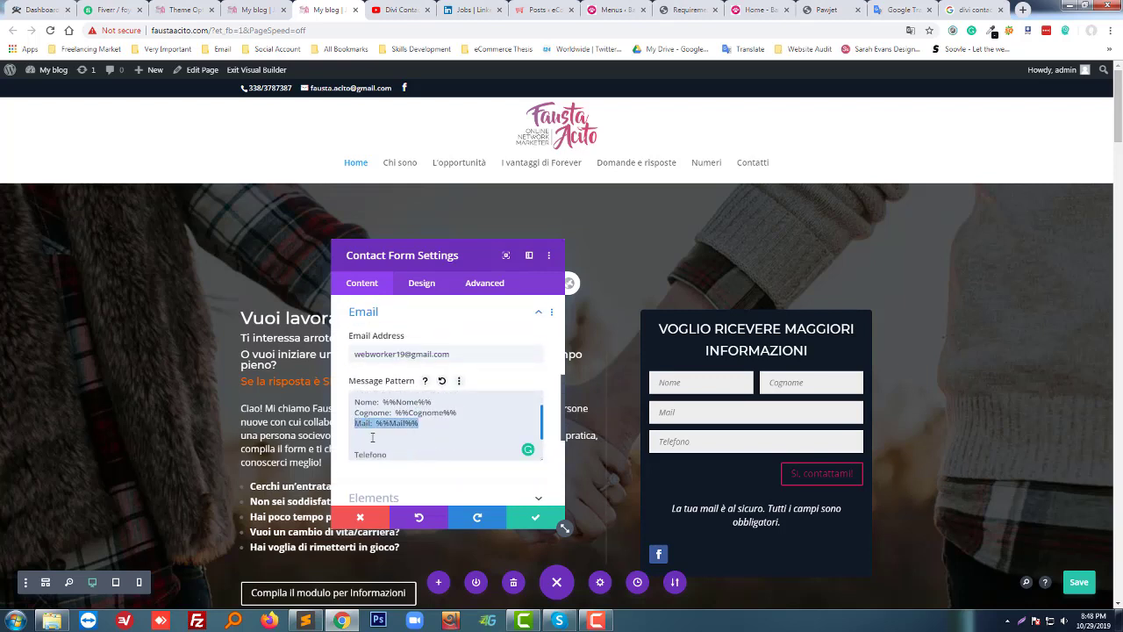
key(ctrl+c)
click(372, 434)
key(ctrl+v)
double_click(370, 453)
key(BackSpace)
double_click(363, 433)
text(Telefono)
double_click(410, 433)
text(Telefono)
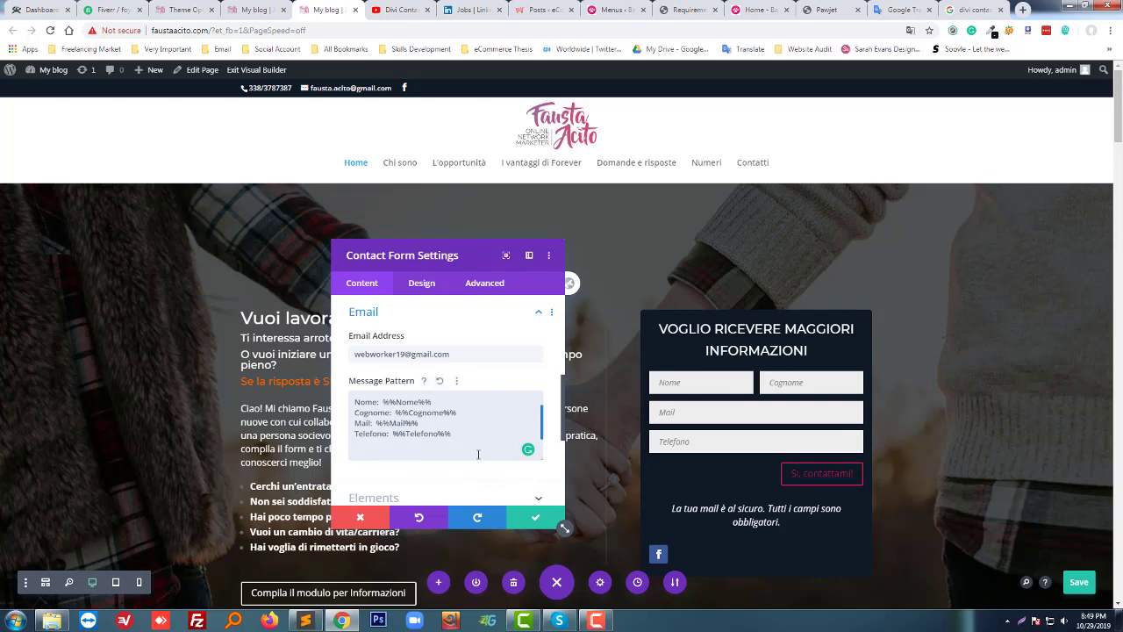
Apply the contact form settings and save the page.
click(537, 523)
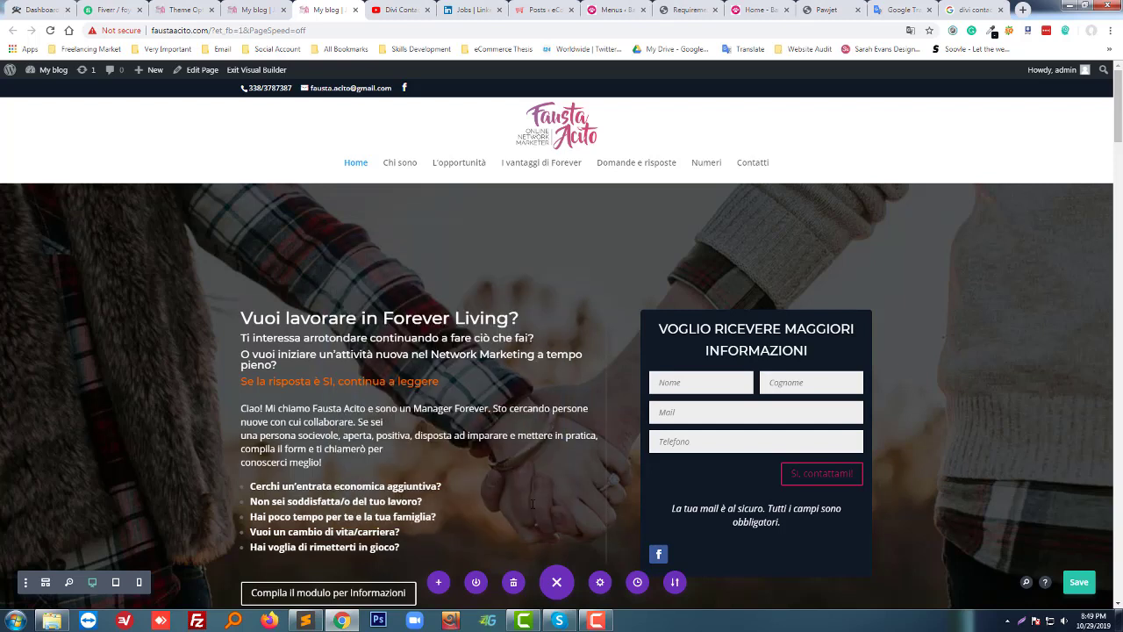
click(1077, 584)
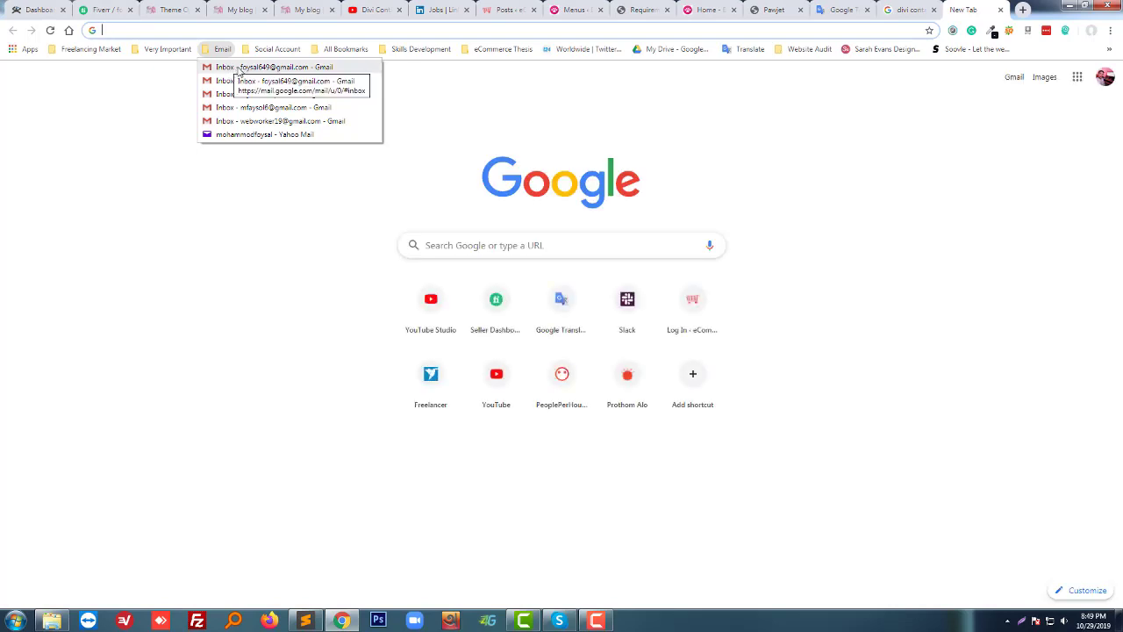
Open the Gmail inbox, reload the blog home page, and check the signed-in Google accounts.
click(246, 120)
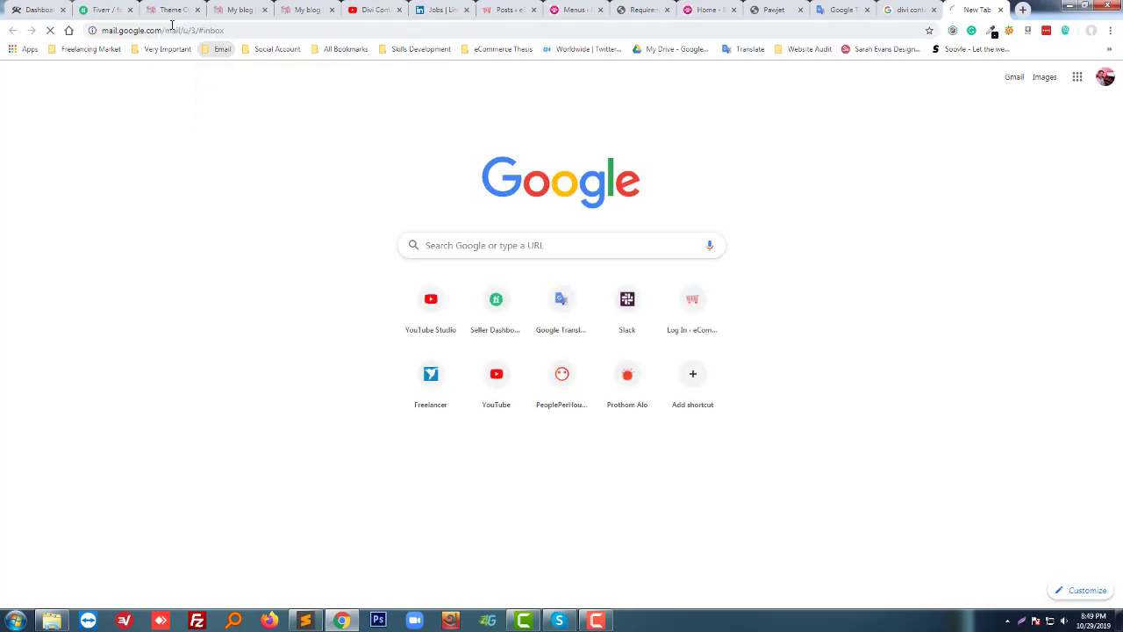
click(230, 10)
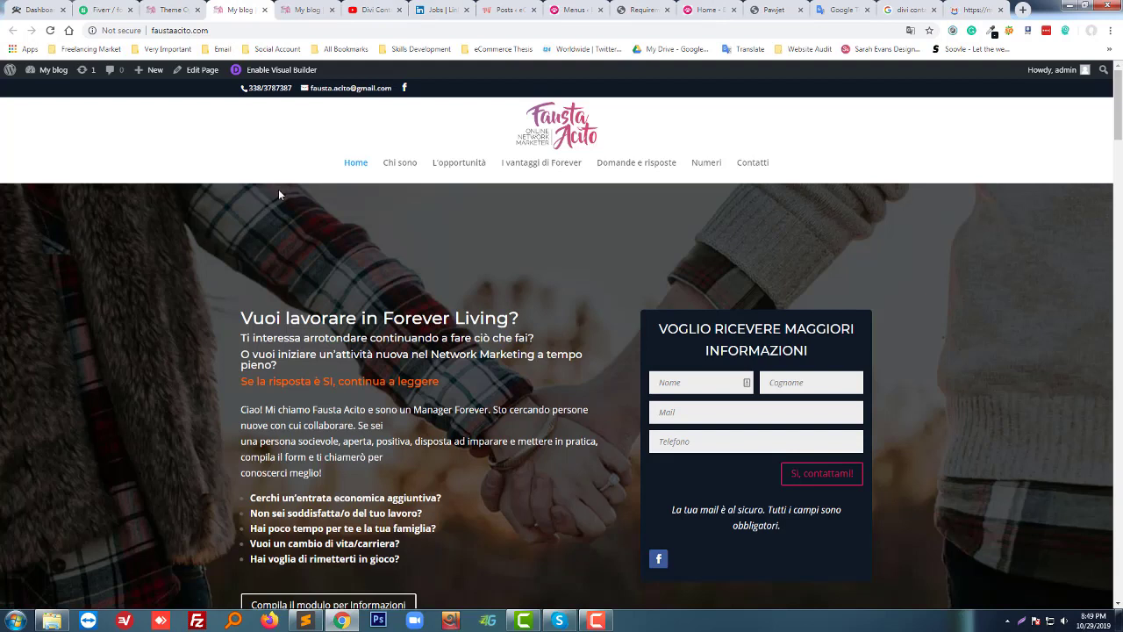
key(F5)
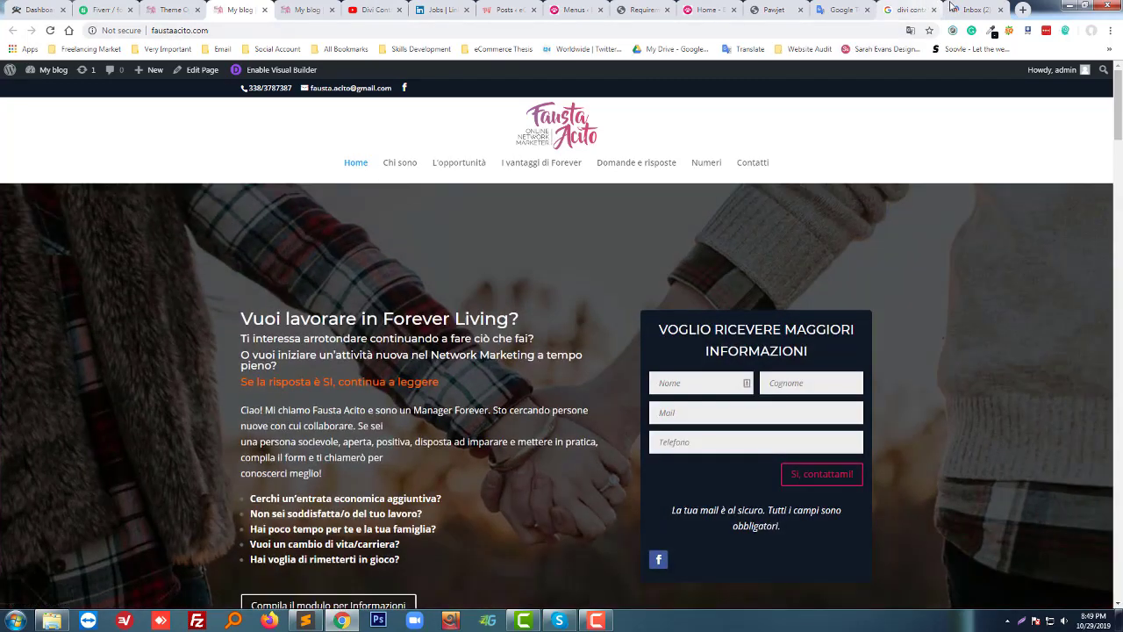
click(974, 10)
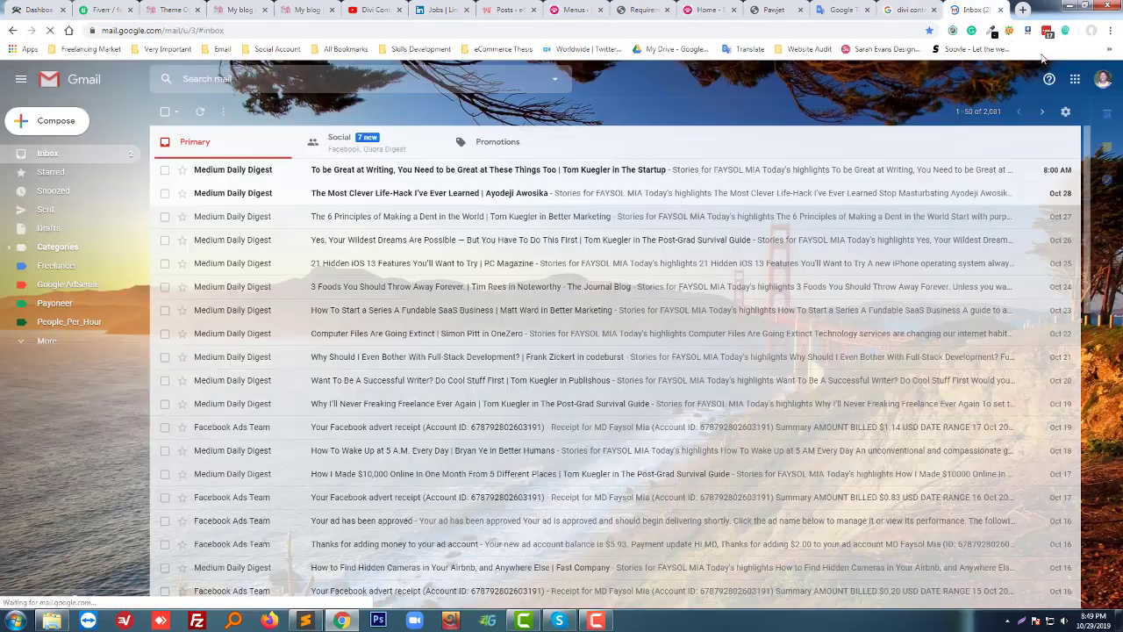
click(1101, 79)
scroll(1002, 281, down, 3)
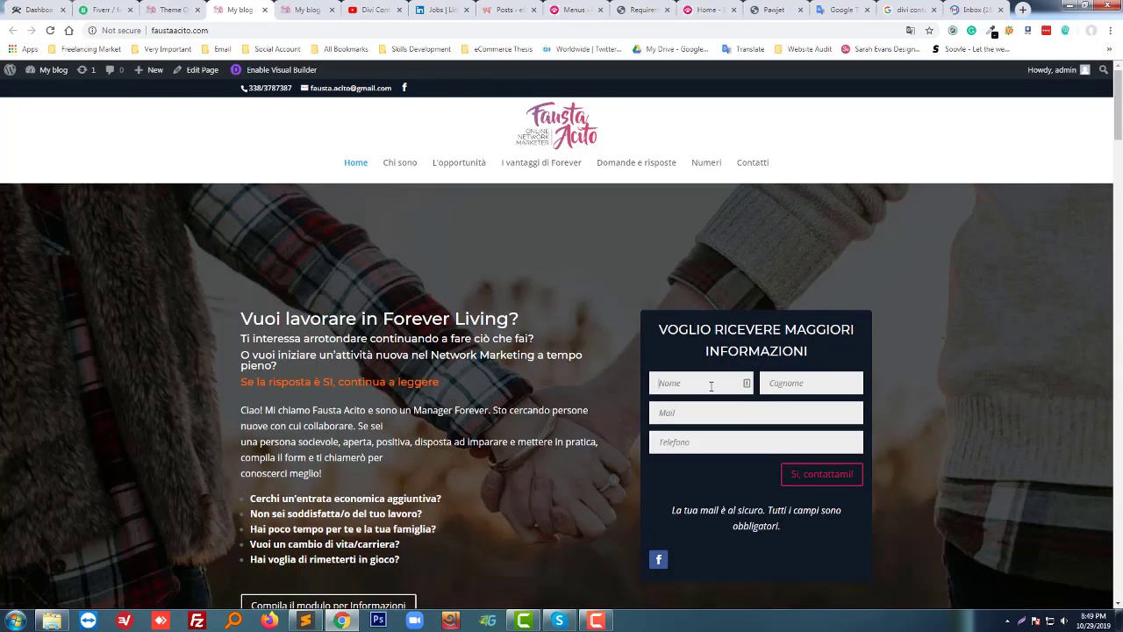
Fill the Nome, Cognome, Mail and Telefono fields with test details and submit the form.
click(710, 386)
text(Fays)
text(al)
key(Tab)
text(Ah)
key(Tab)
text(test@)
text(gmail.com)
key(Tab)
text(123)
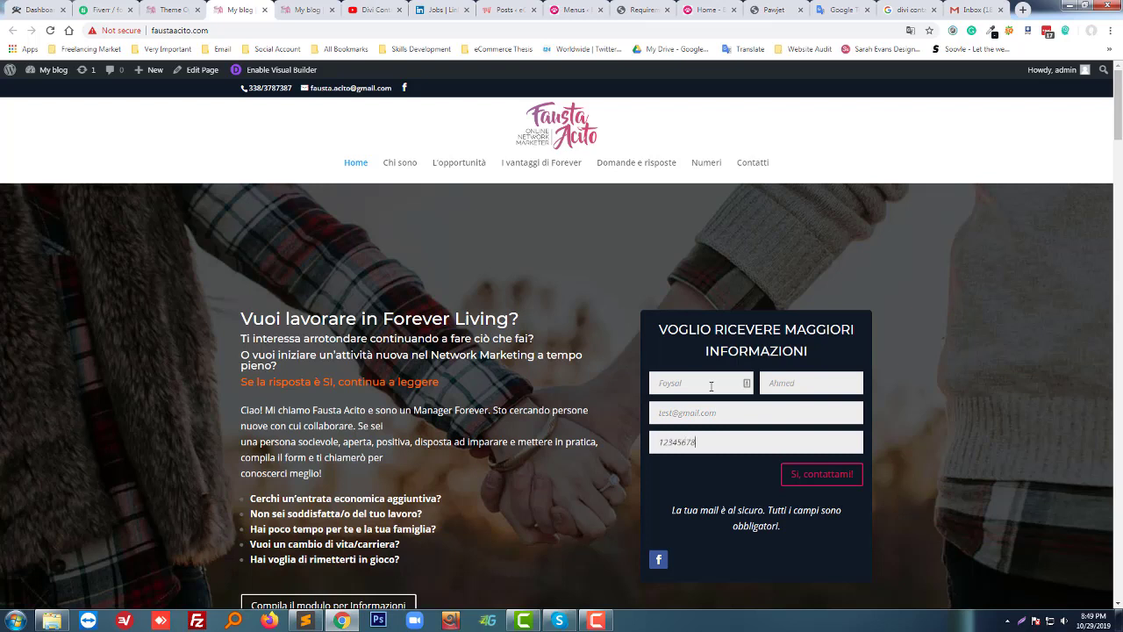
click(837, 482)
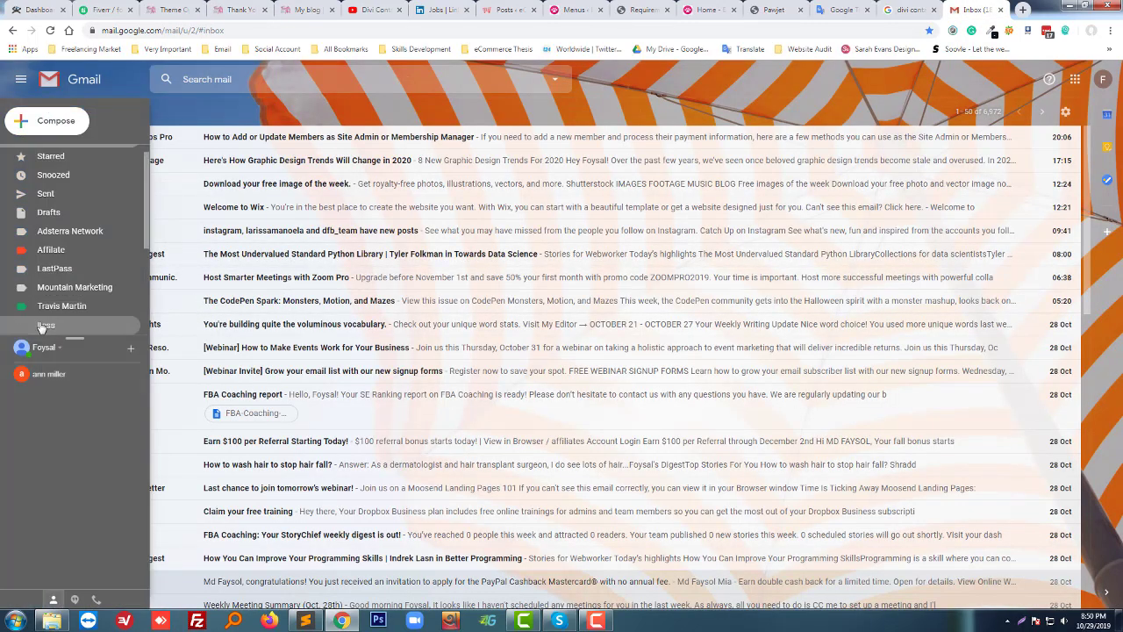
Look for the test message in Spam, then return to the inbox and refresh it twice.
scroll(55, 316, down, 1)
scroll(55, 316, down, 1)
scroll(58, 316, down, 1)
scroll(63, 318, down, 1)
scroll(69, 319, down, 2)
scroll(70, 318, down, 1)
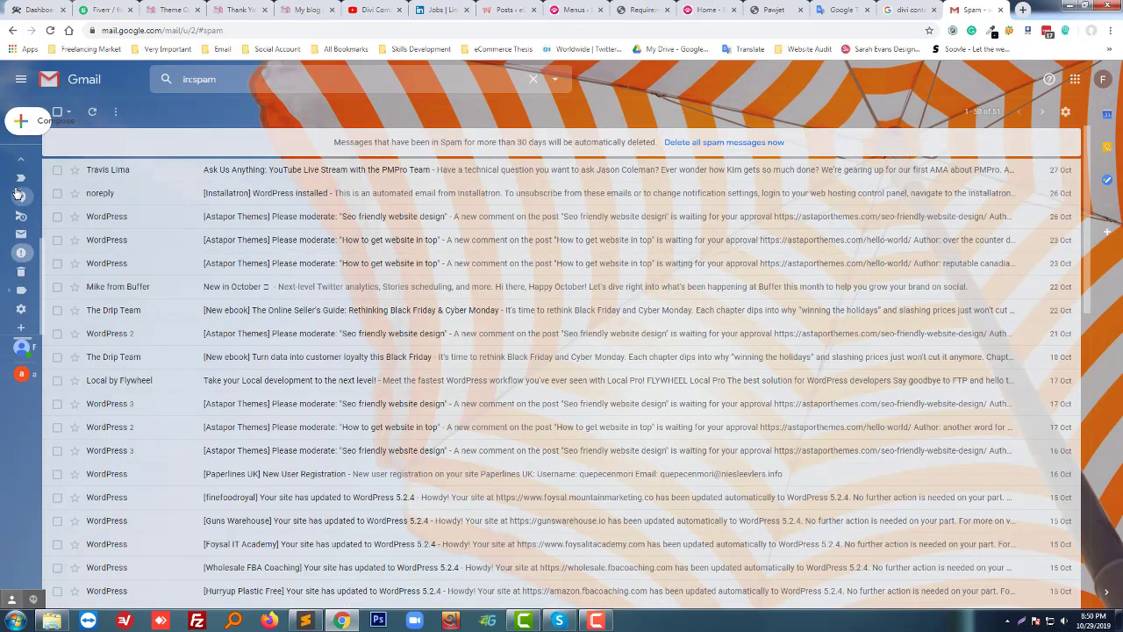
mouse_move(21, 229)
click(63, 155)
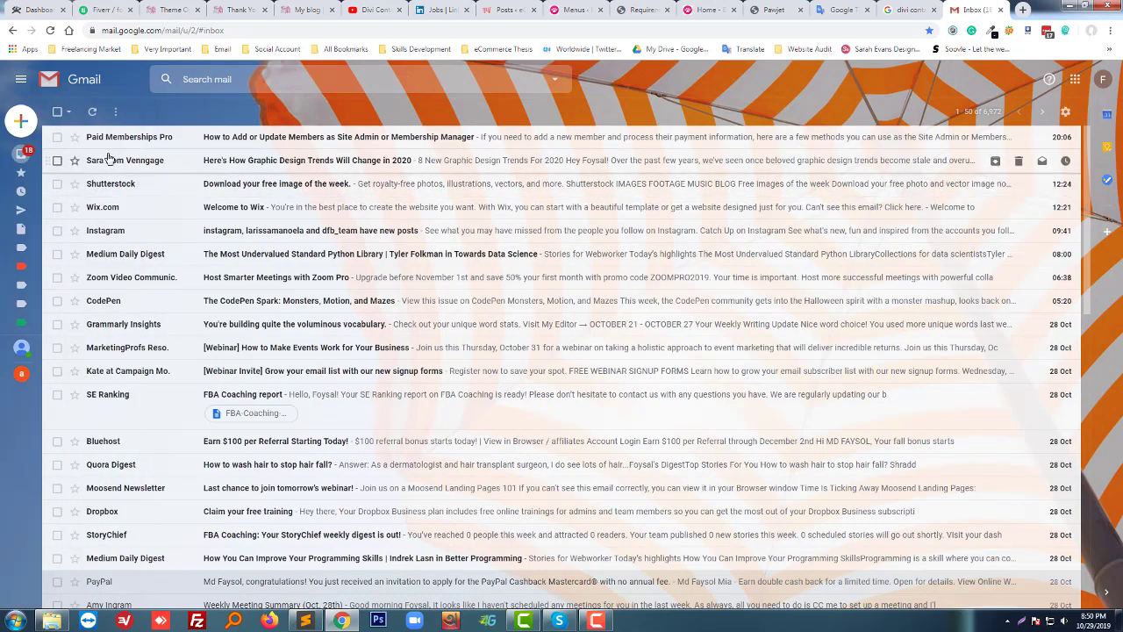
click(91, 114)
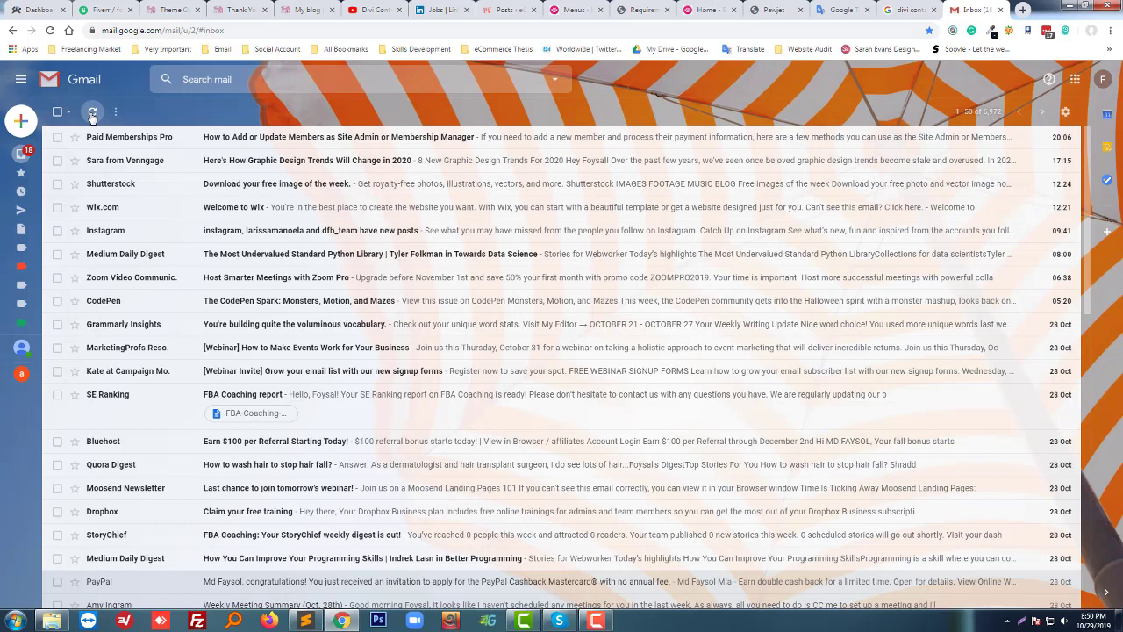
click(91, 114)
Select all 50 inbox conversations and mark them as read.
click(58, 113)
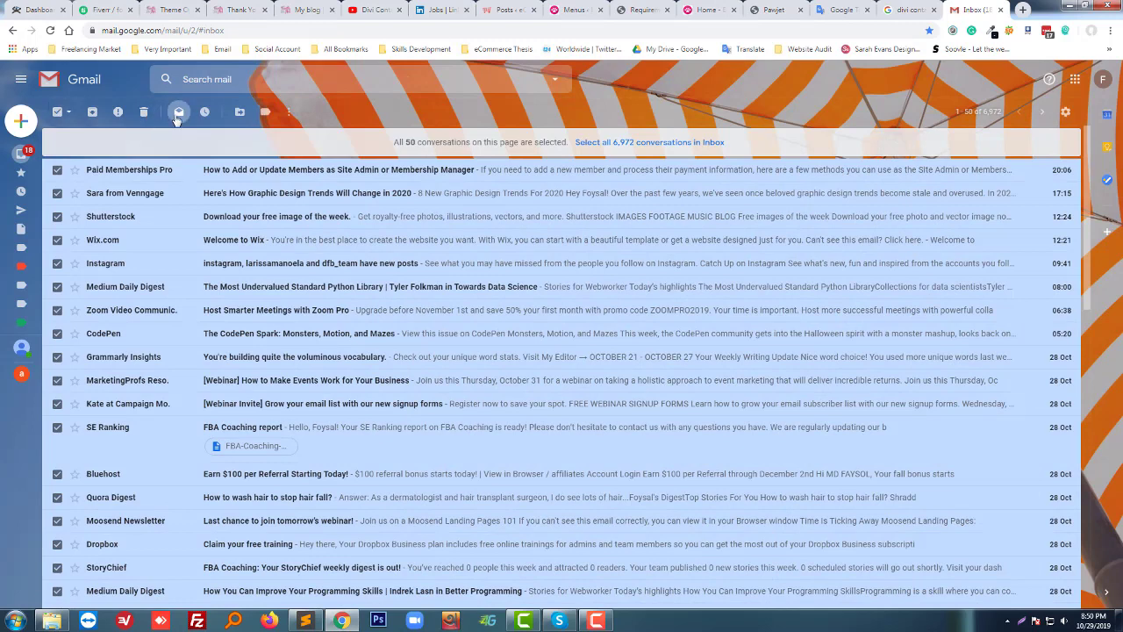
click(178, 113)
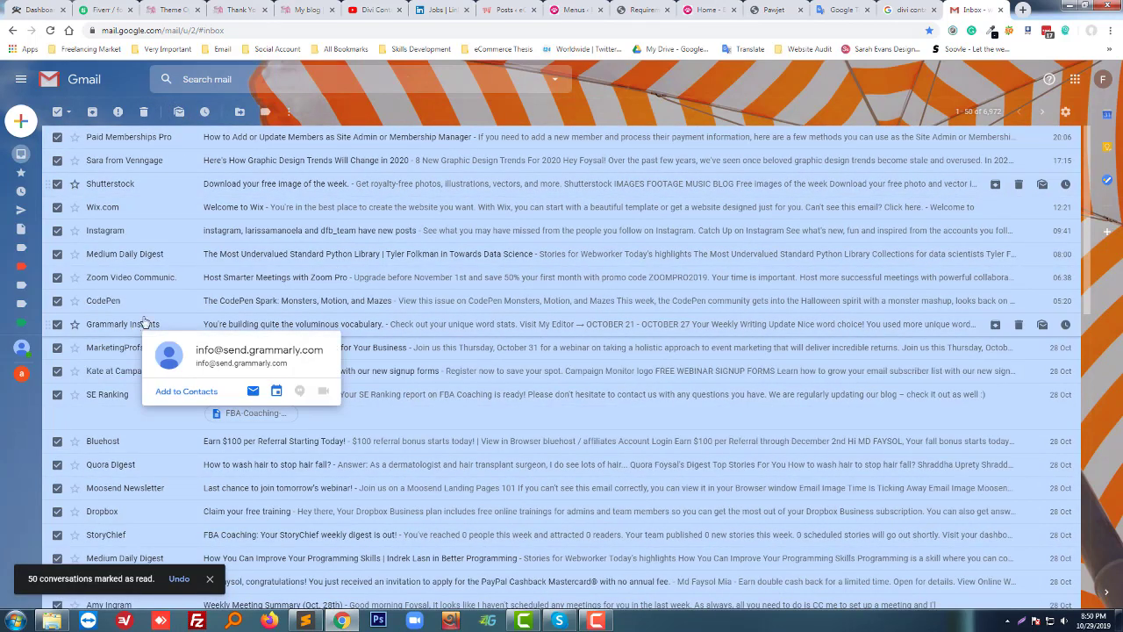
mouse_move(21, 153)
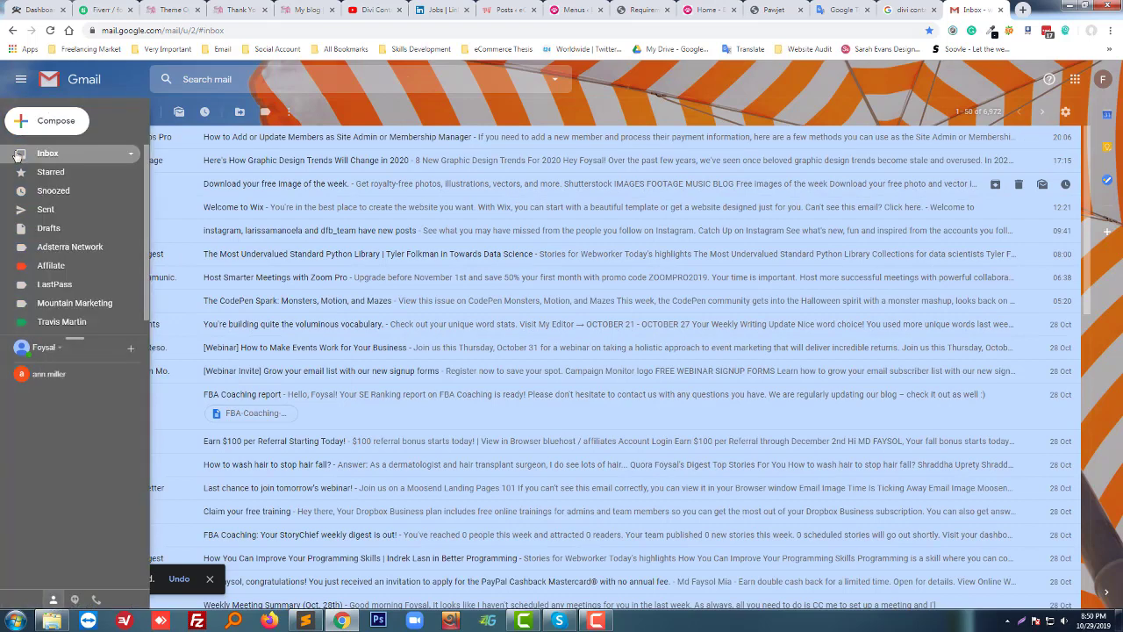
click(59, 156)
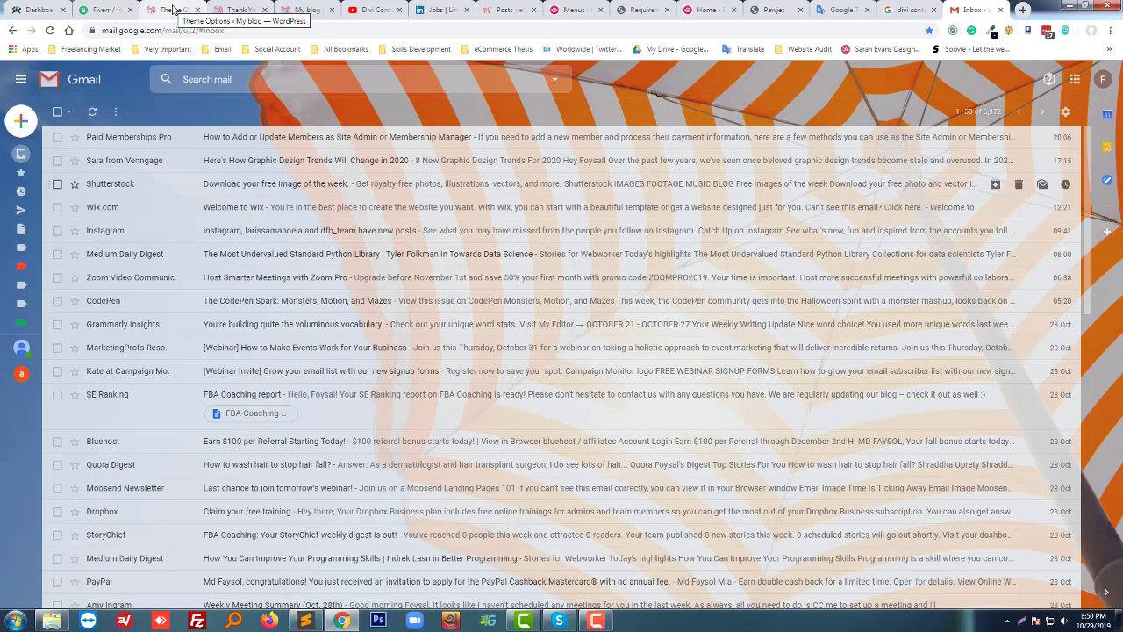
click(174, 11)
click(224, 13)
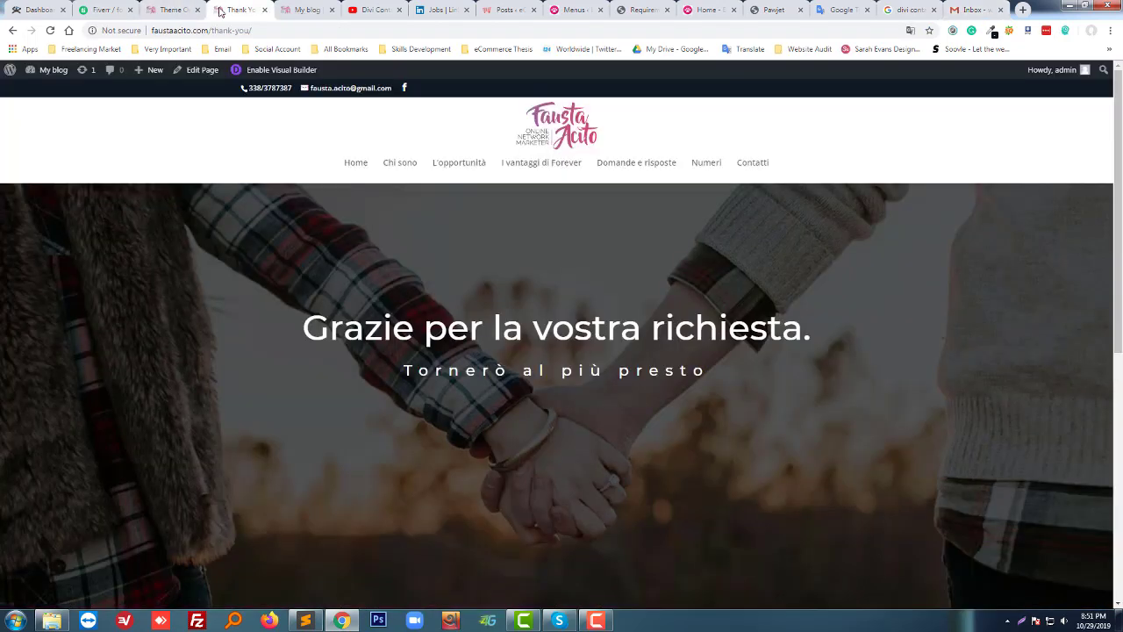
scroll(282, 341, down, 1)
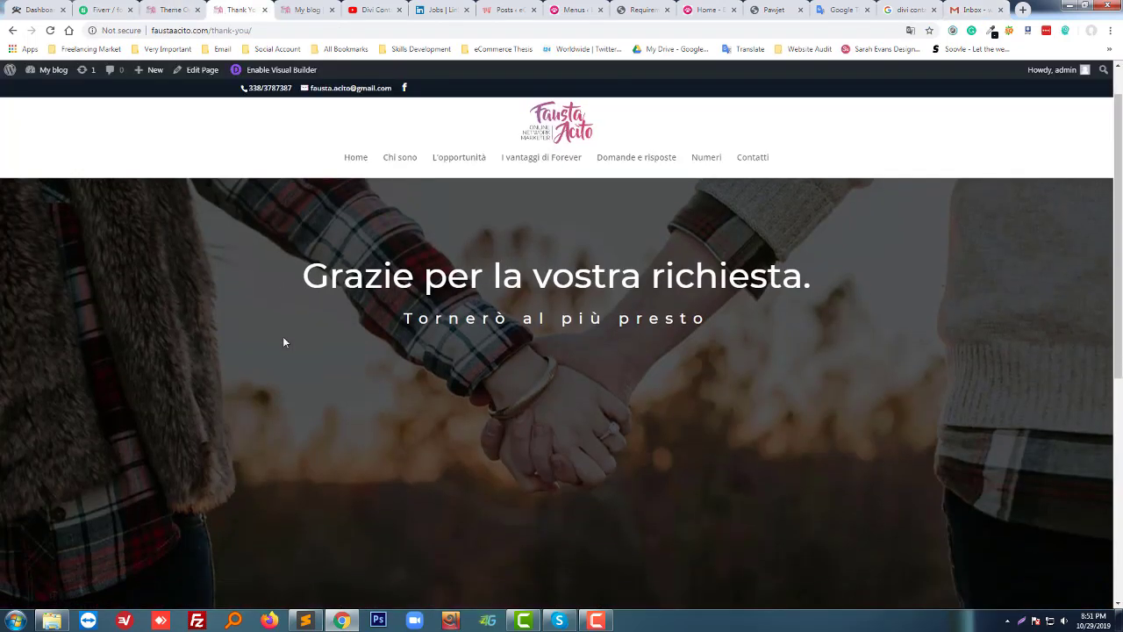
scroll(282, 342, up, 1)
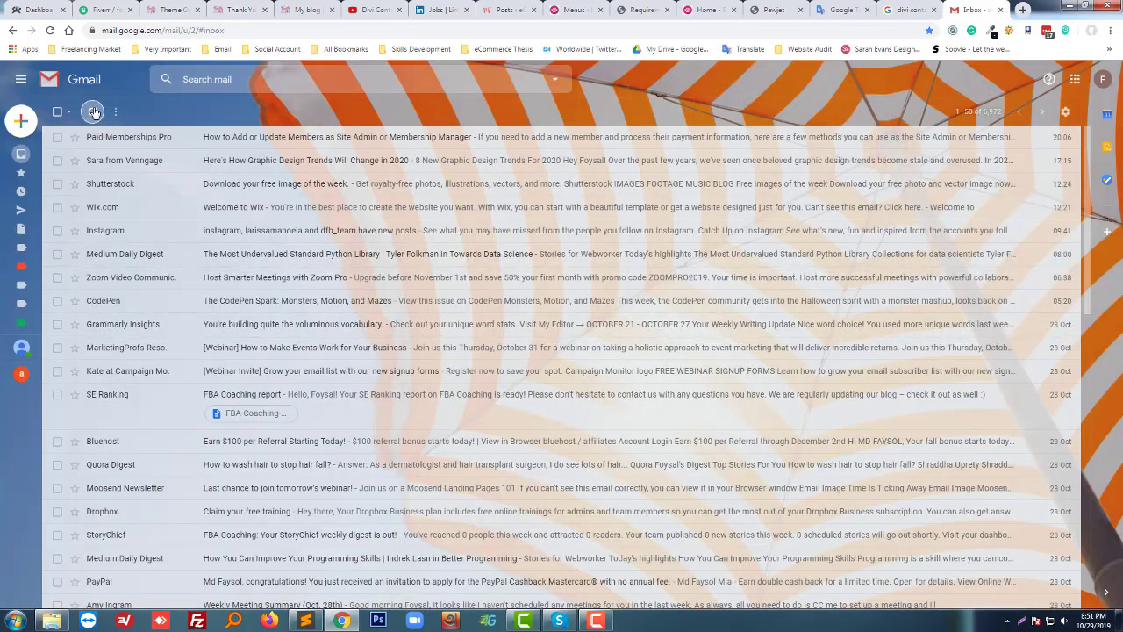
Refresh Gmail, find the 'New Message From My blog' email in Spam and open it.
click(93, 112)
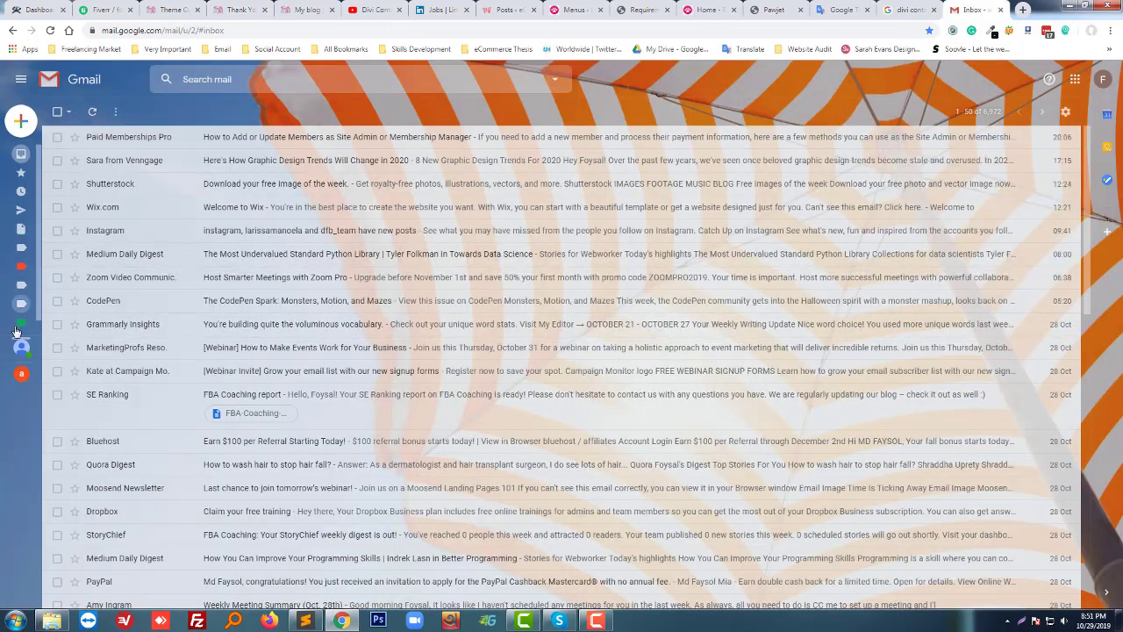
scroll(66, 322, down, 1)
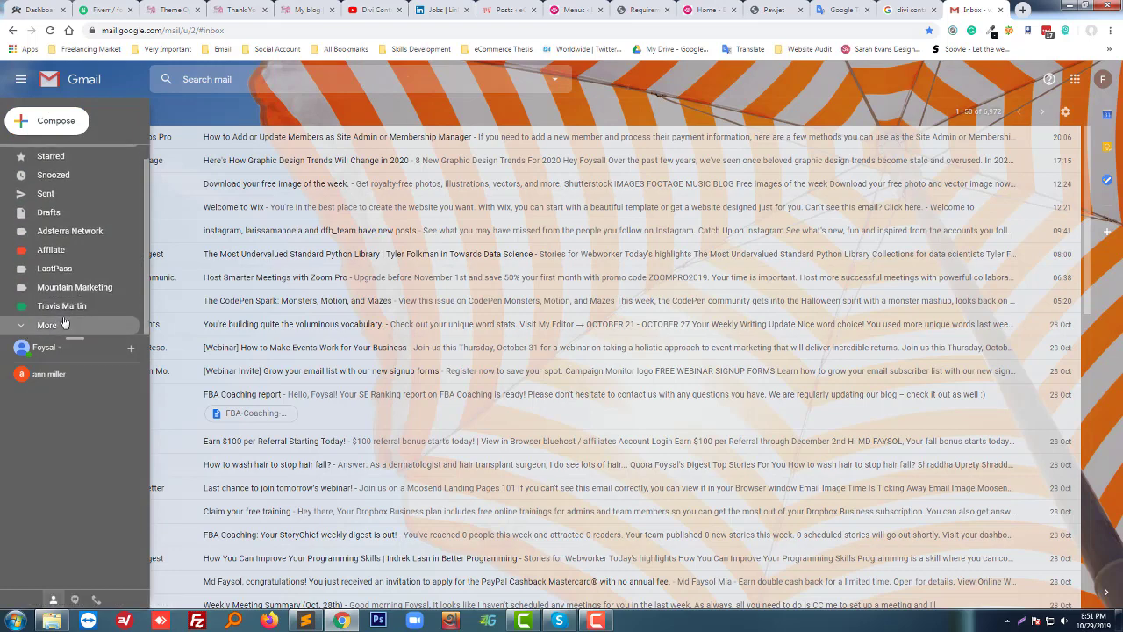
click(66, 322)
scroll(85, 314, down, 2)
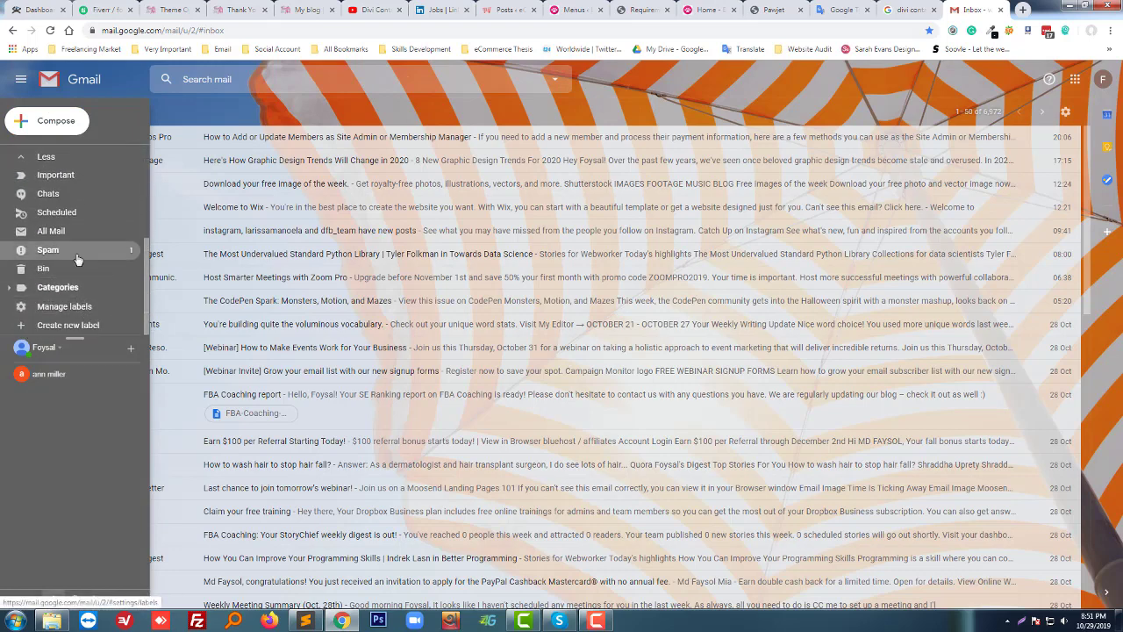
click(76, 255)
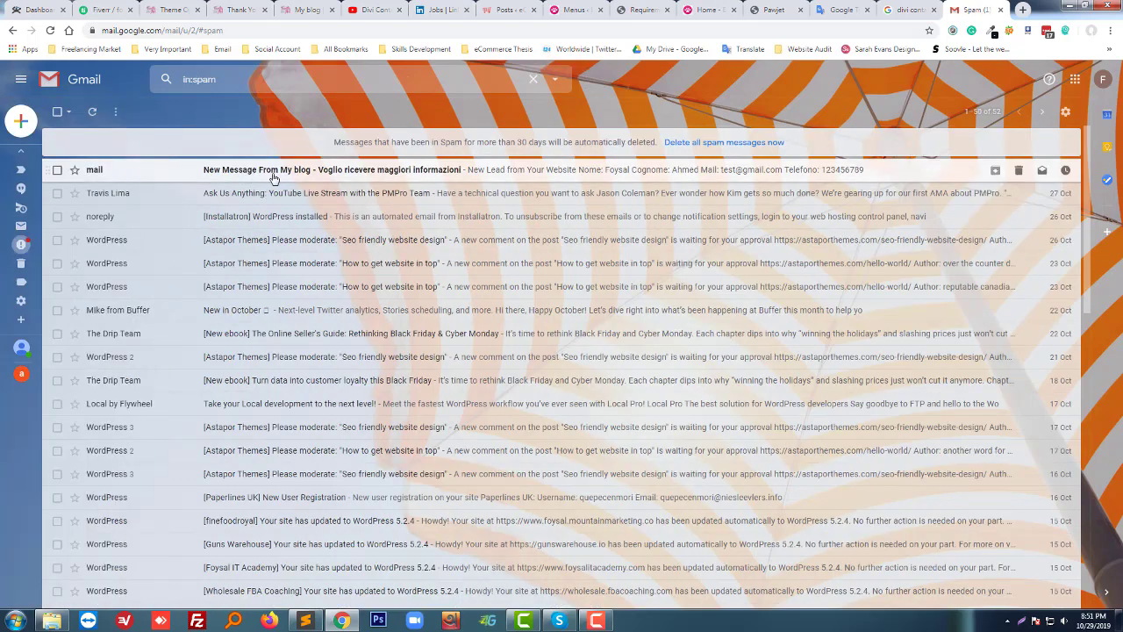
click(349, 178)
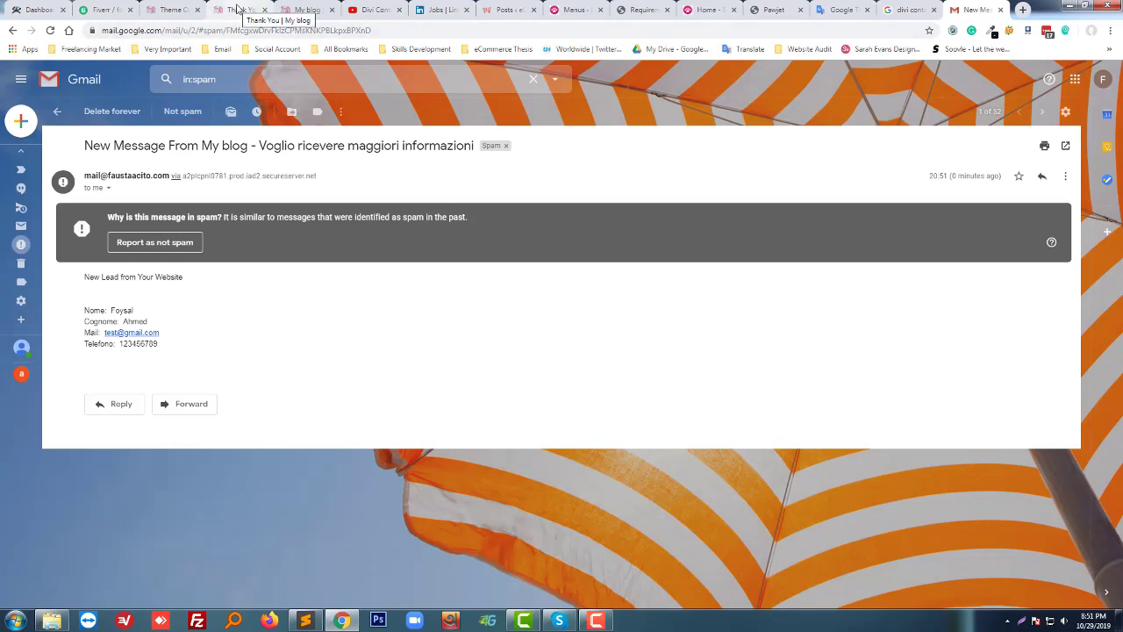
Switch back to the 'Thank You | My blog' tab showing 'Grazie per la vostra richiesta'.
click(237, 9)
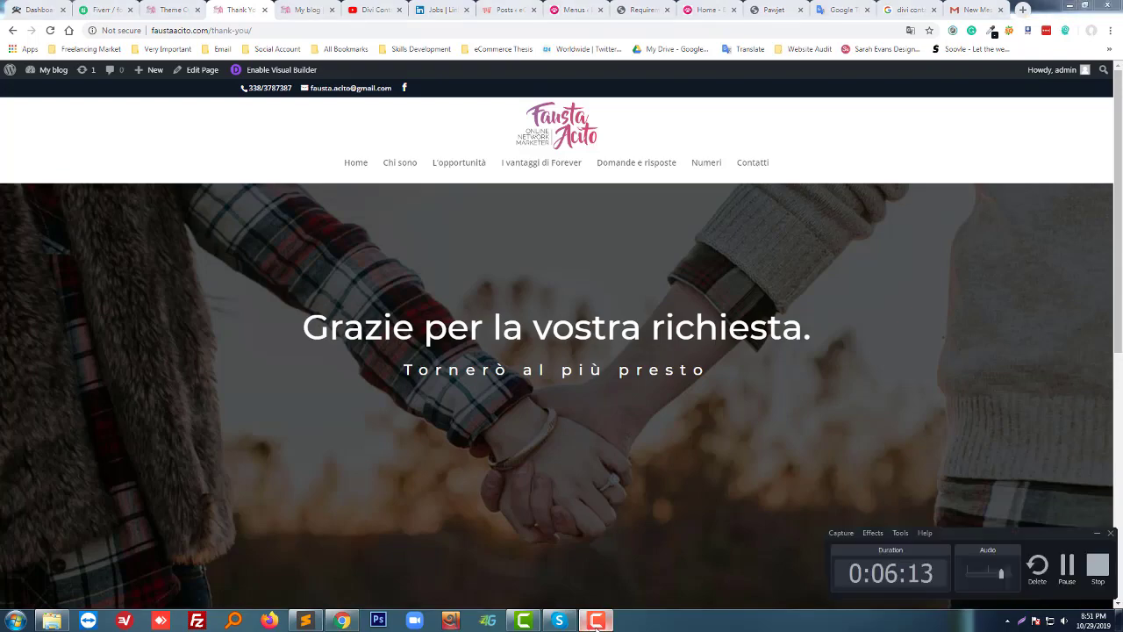